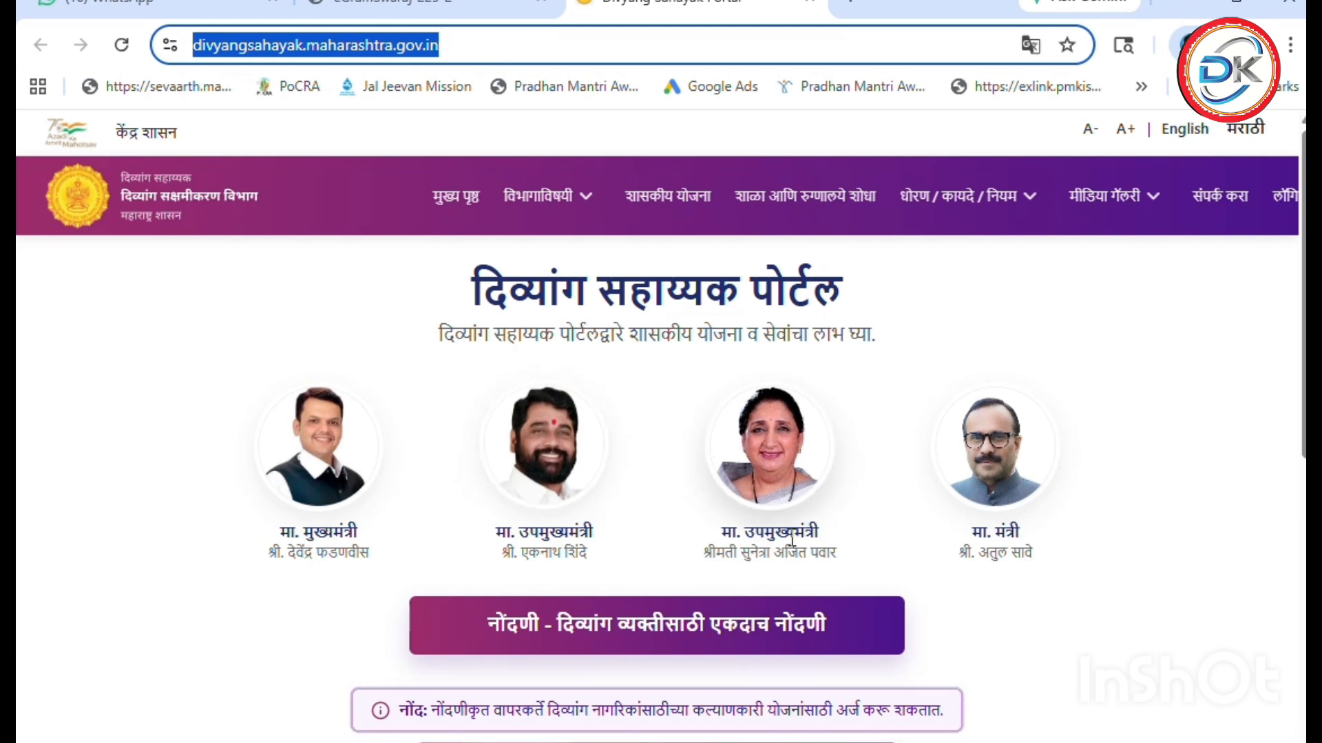
# Start the 'नोंदणी - दिव्यांग व्यक्तीसाठी एकदाच नोंदणी' one-time registration from the portal home page.
pyautogui.click(649, 422)
pyautogui.moveTo(470, 292); pyautogui.dragTo(849, 295)
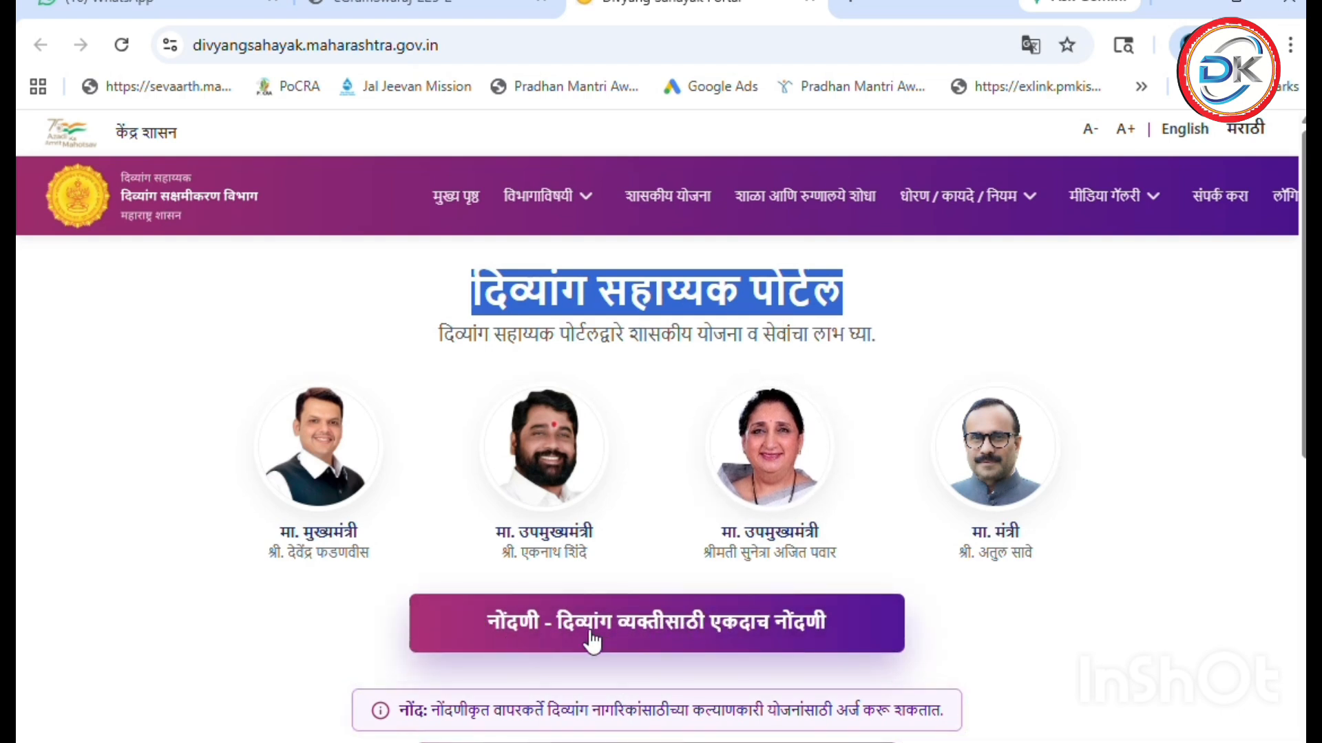
pyautogui.click(665, 627)
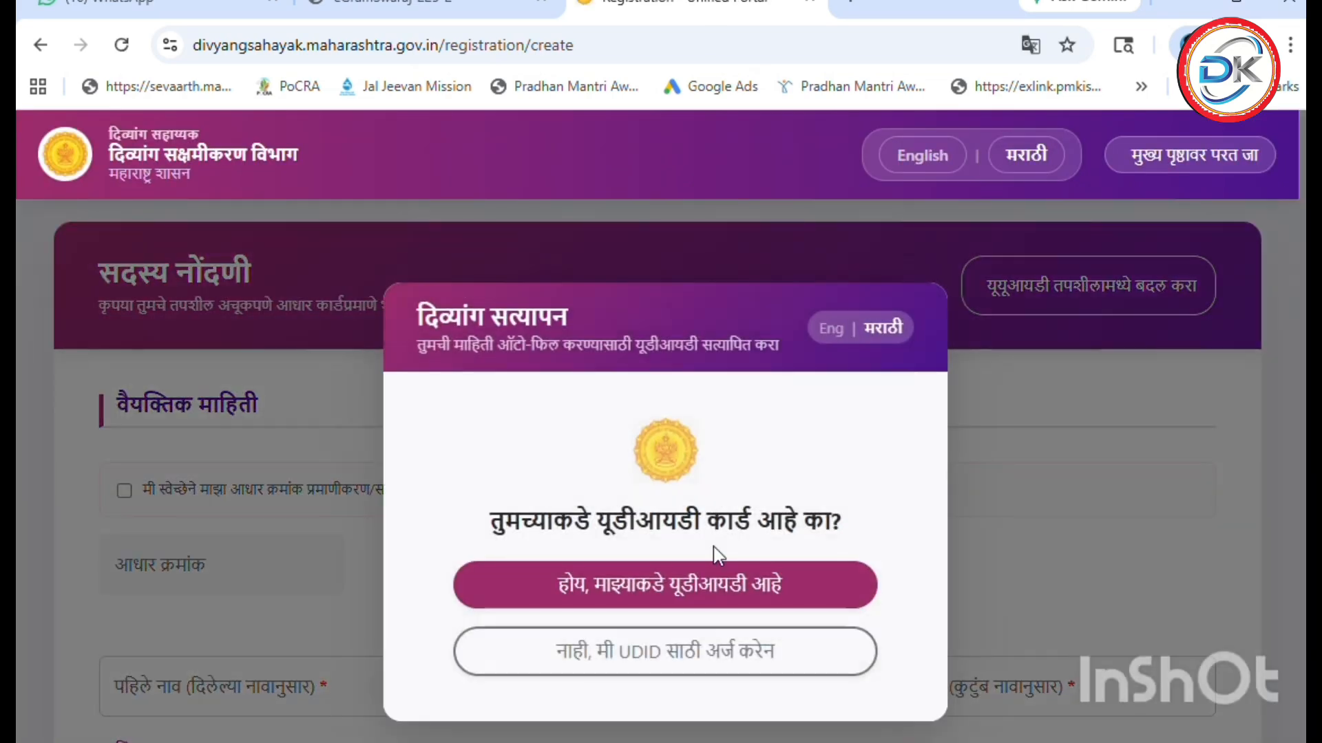
# Confirm a UDID card is held and verify the 6-digit OTP to auto-fill the applicant's details.
pyautogui.click(684, 585)
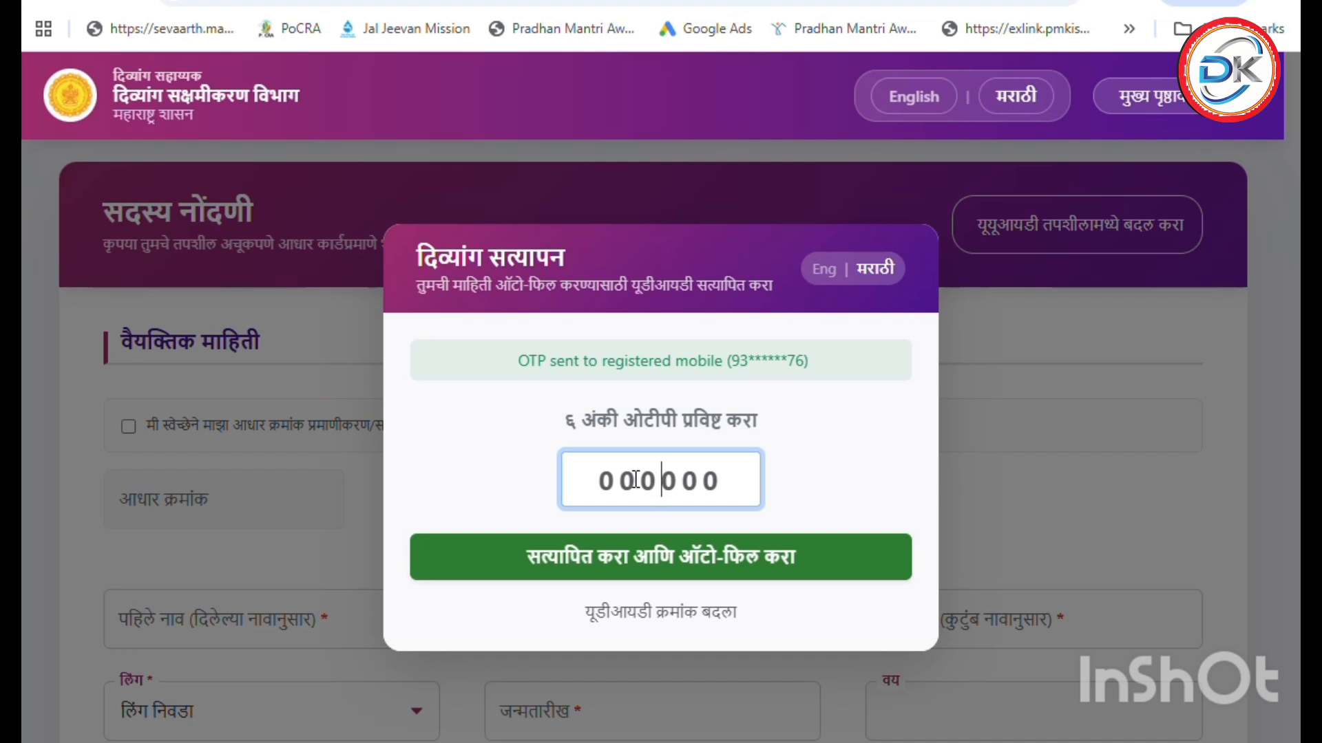
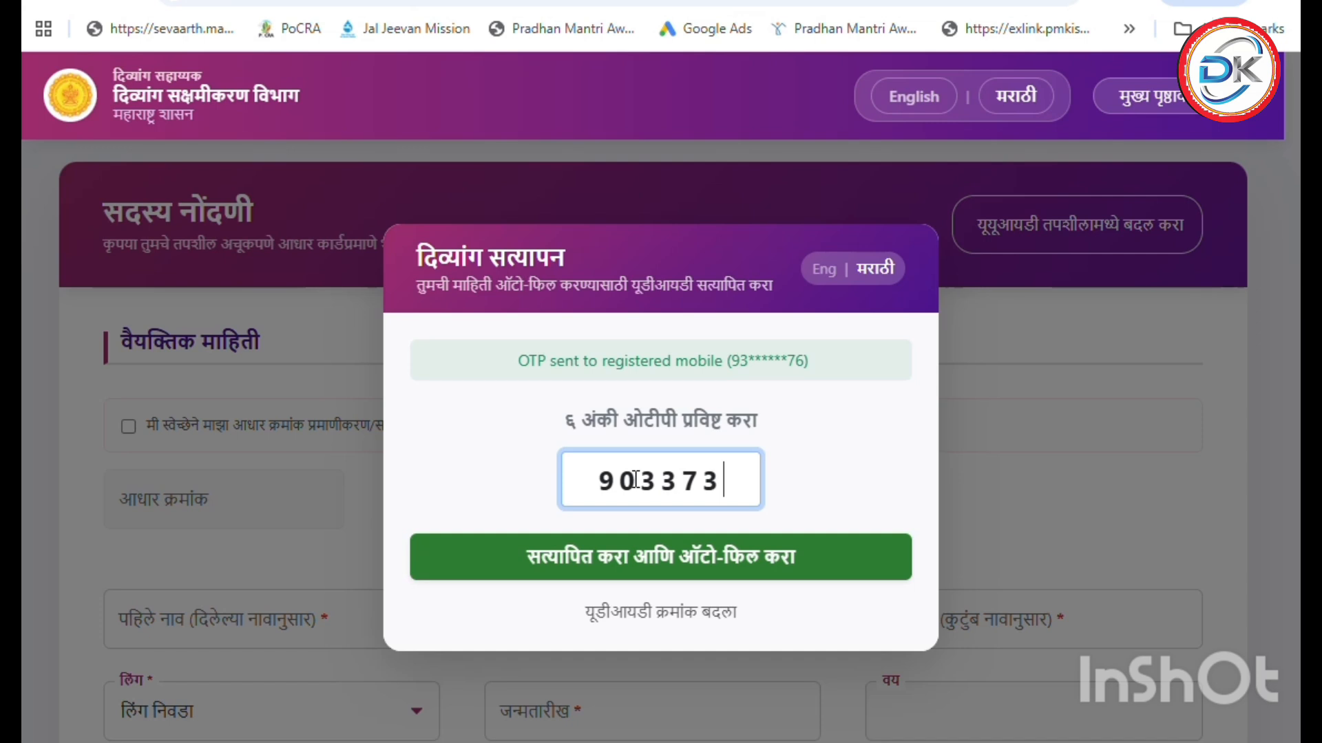
pyautogui.click(643, 555)
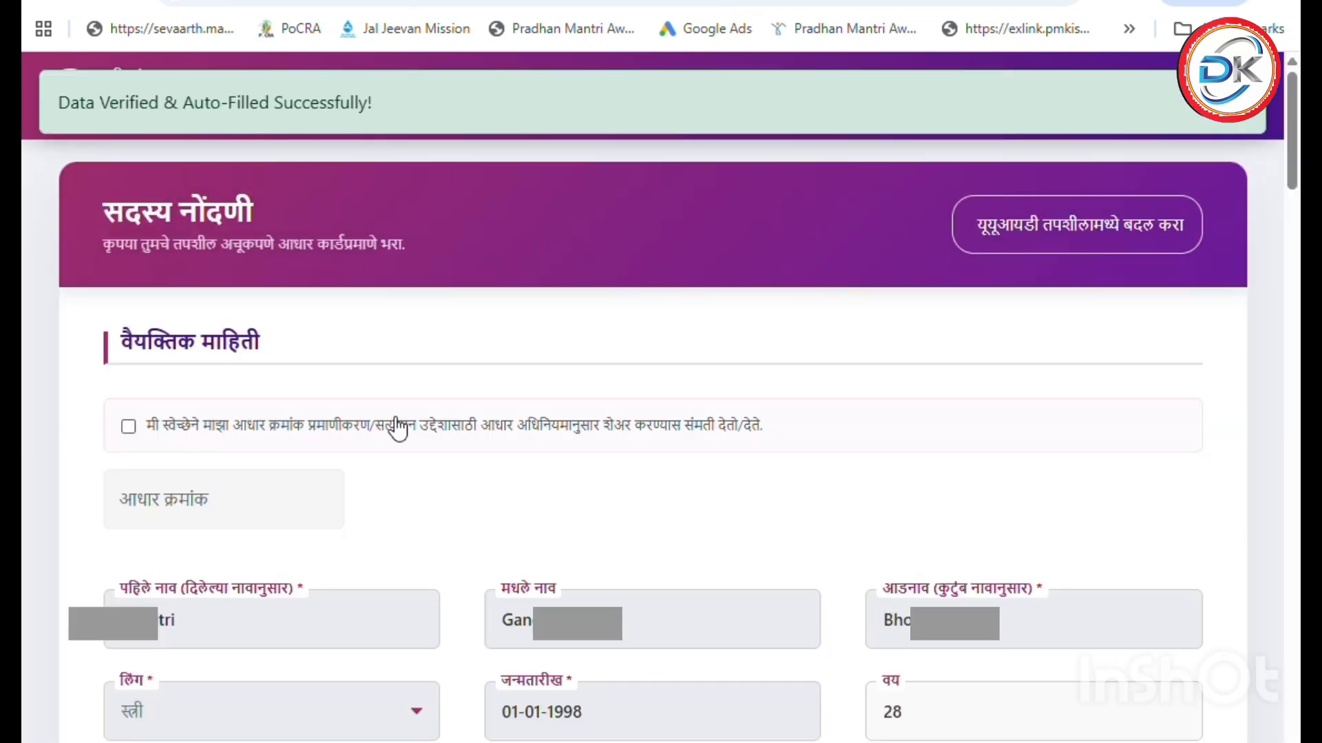
# Give Aadhaar-sharing consent and enter the applicant's Aadhaar number.
pyautogui.click(130, 426)
pyautogui.scroll(-1, 281, 442)
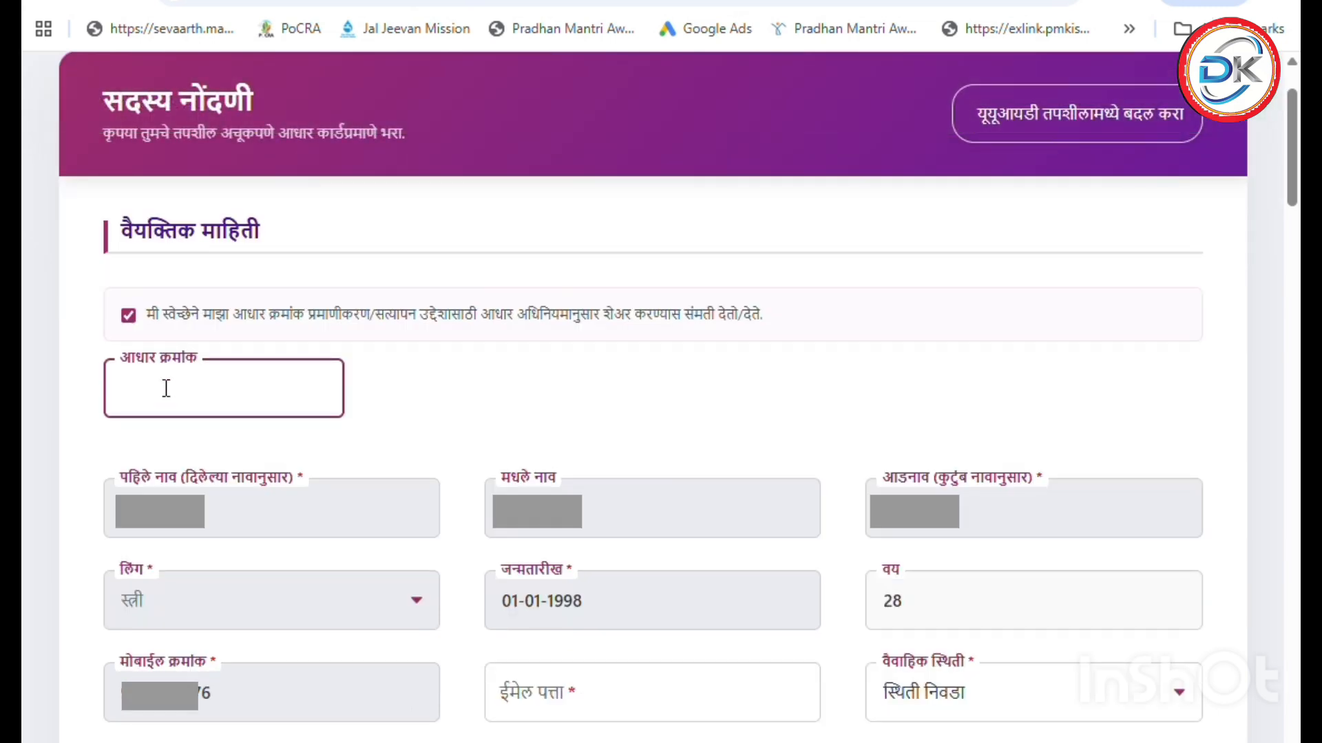
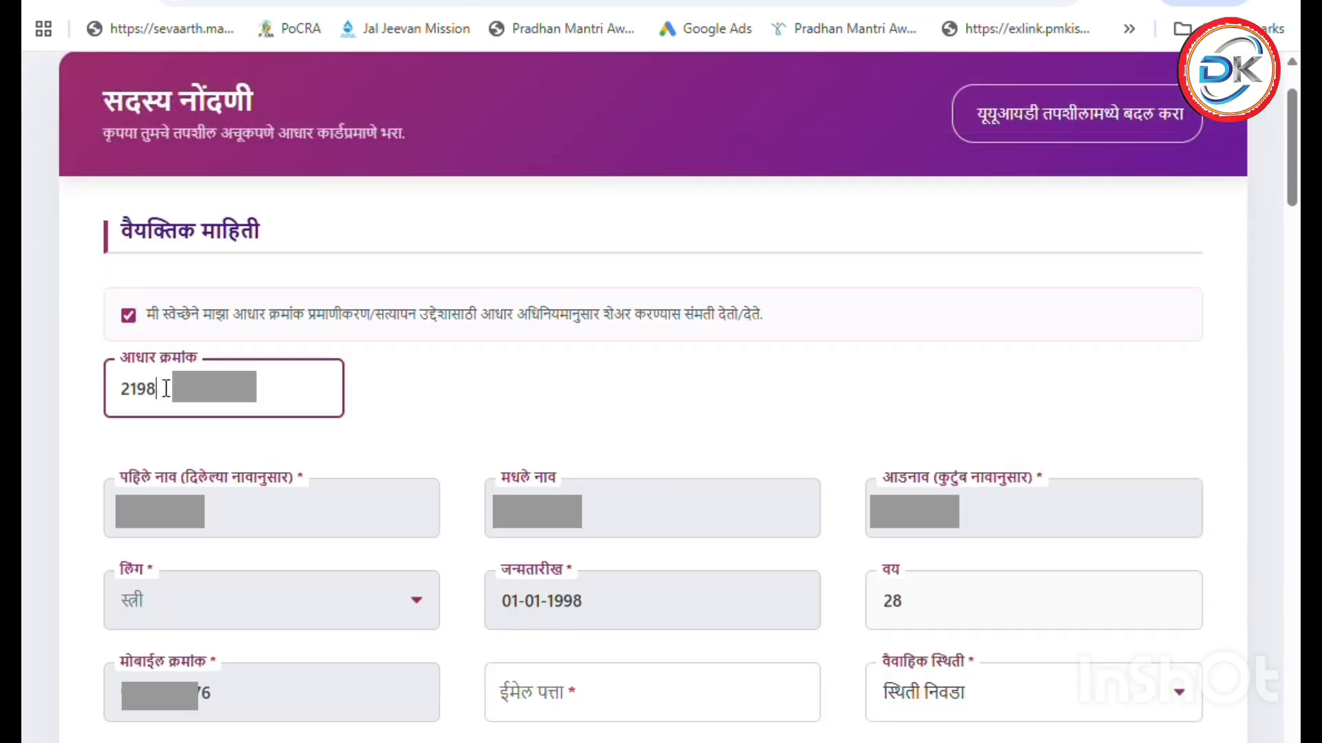
pyautogui.click(474, 378)
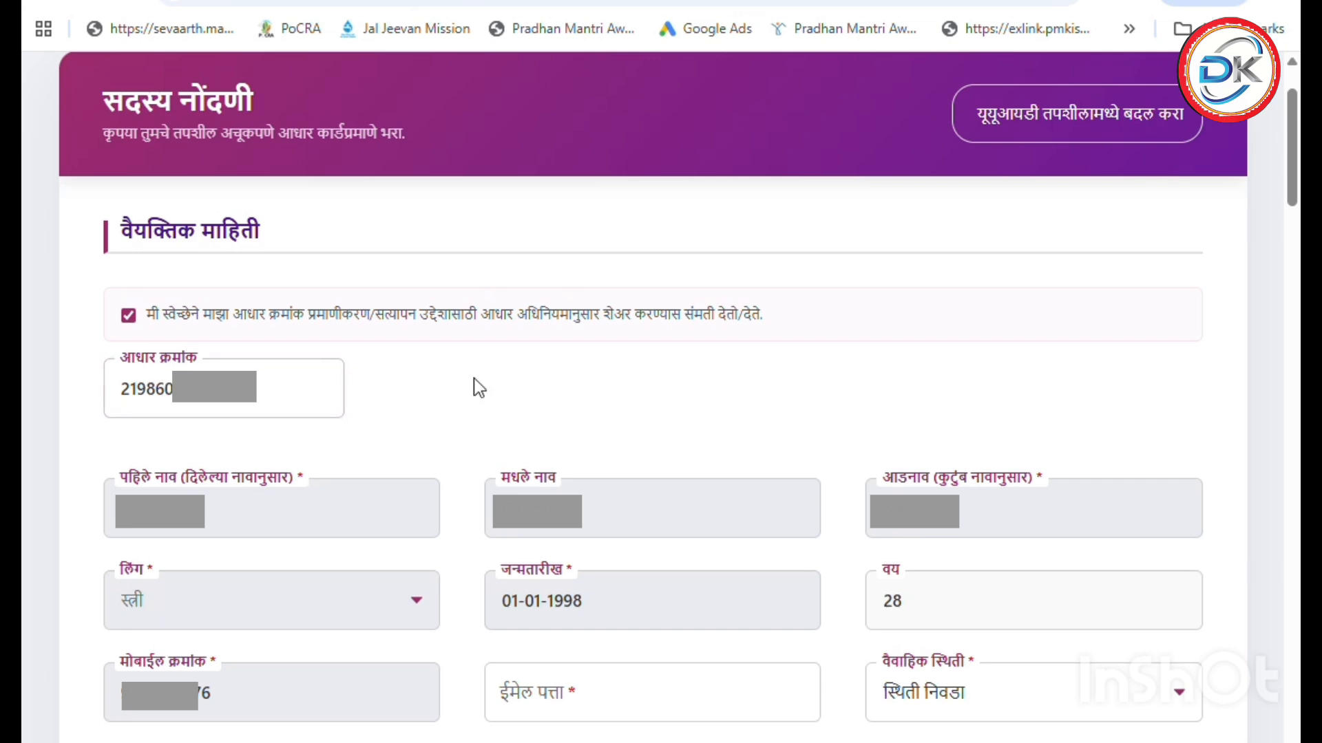
# Enter the applicant's e-mail address and set marital status to विवाहित.
pyautogui.scroll(-1, 474, 378)
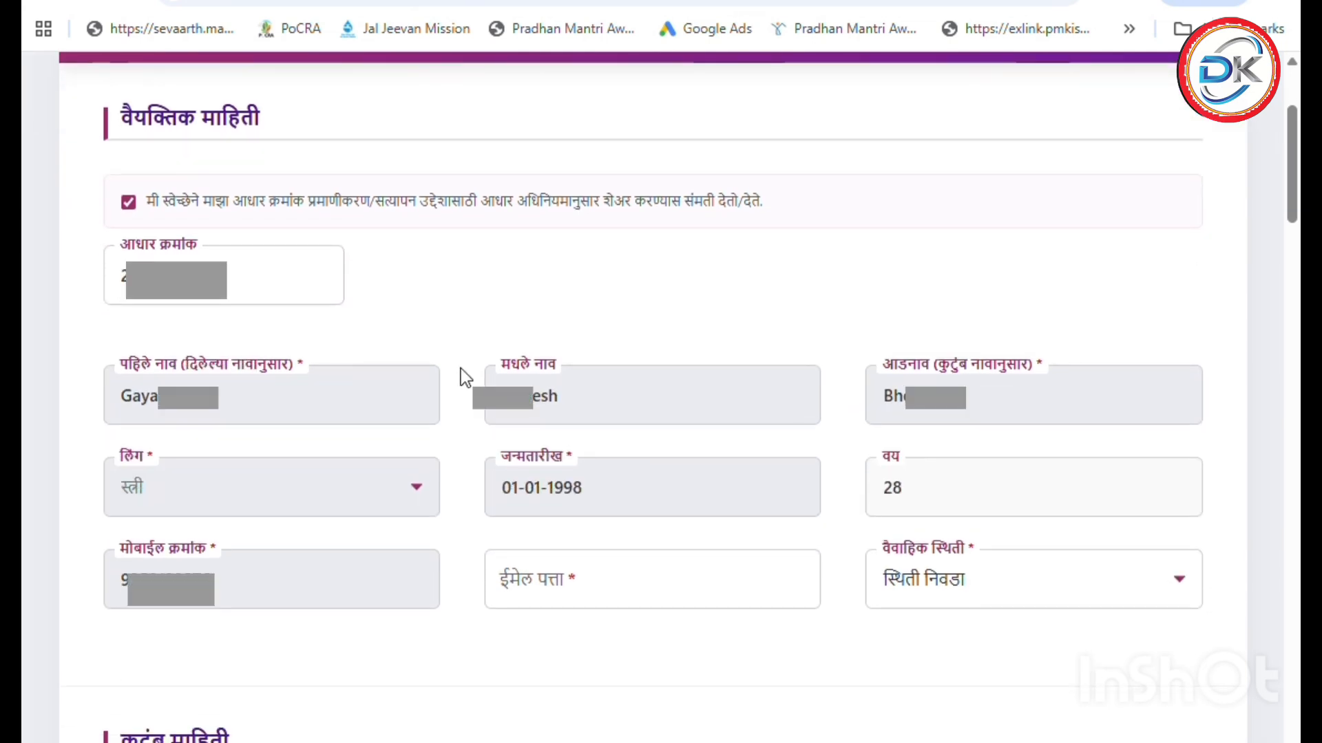
pyautogui.scroll(-1, 461, 369)
pyautogui.click(555, 584)
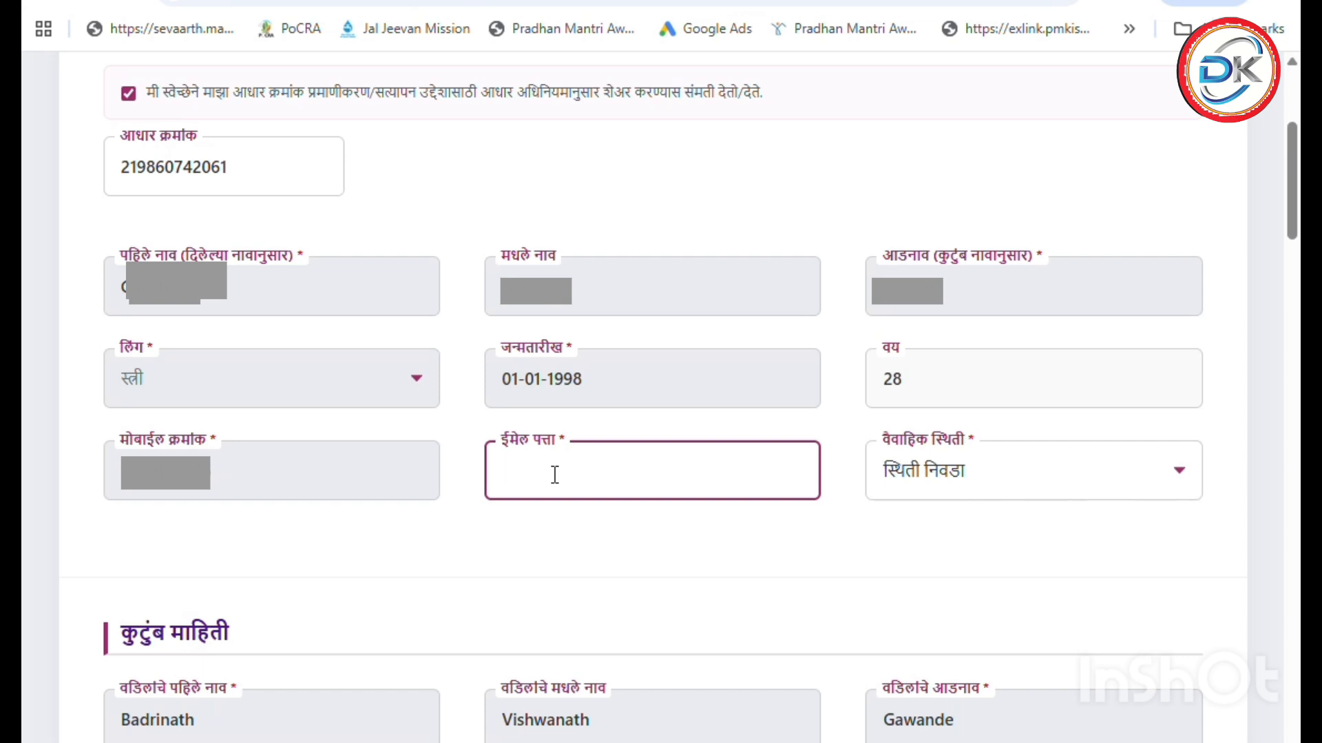
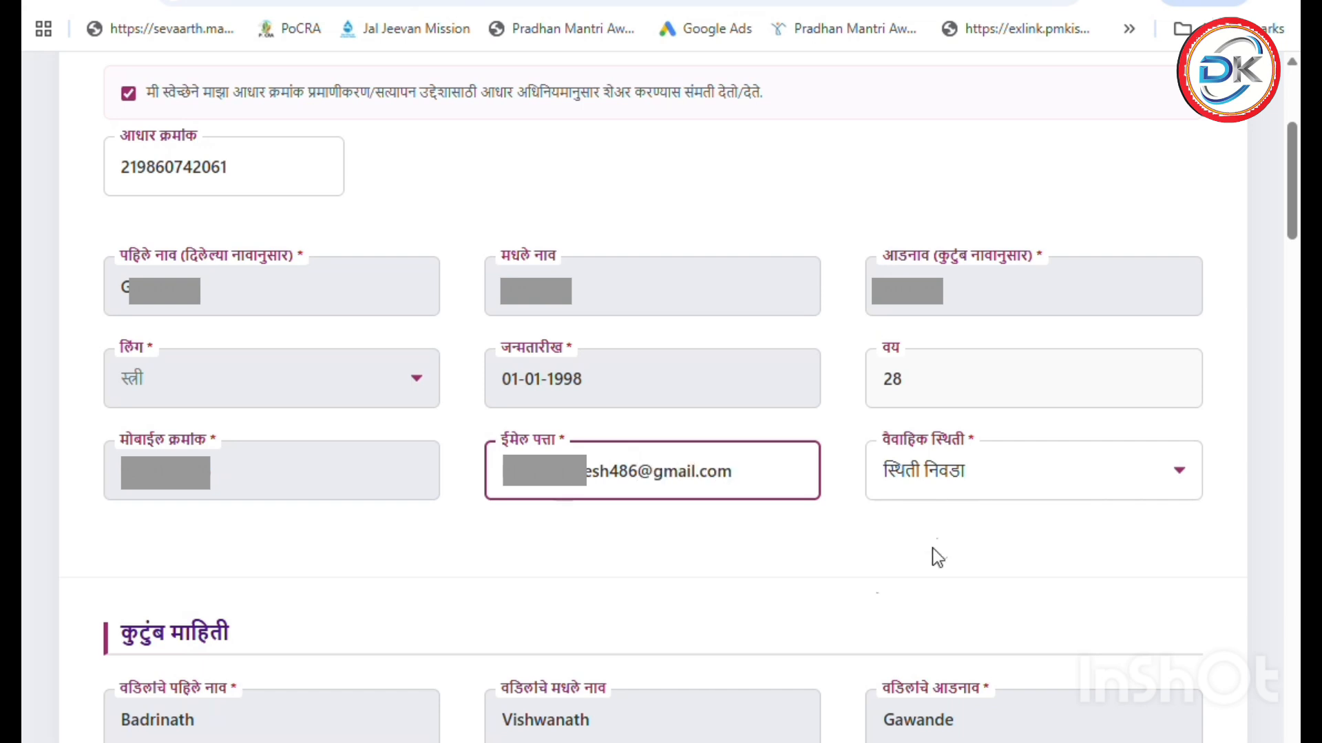
pyautogui.click(964, 492)
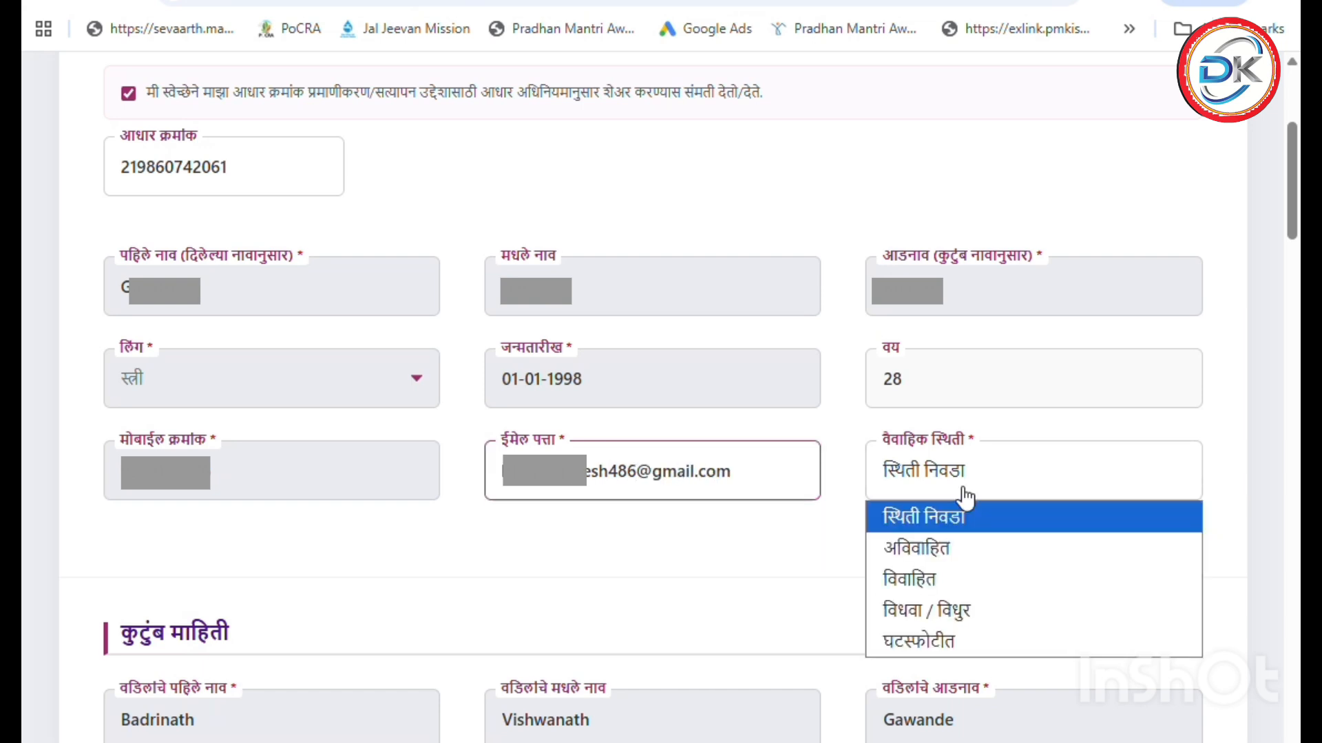
pyautogui.click(952, 571)
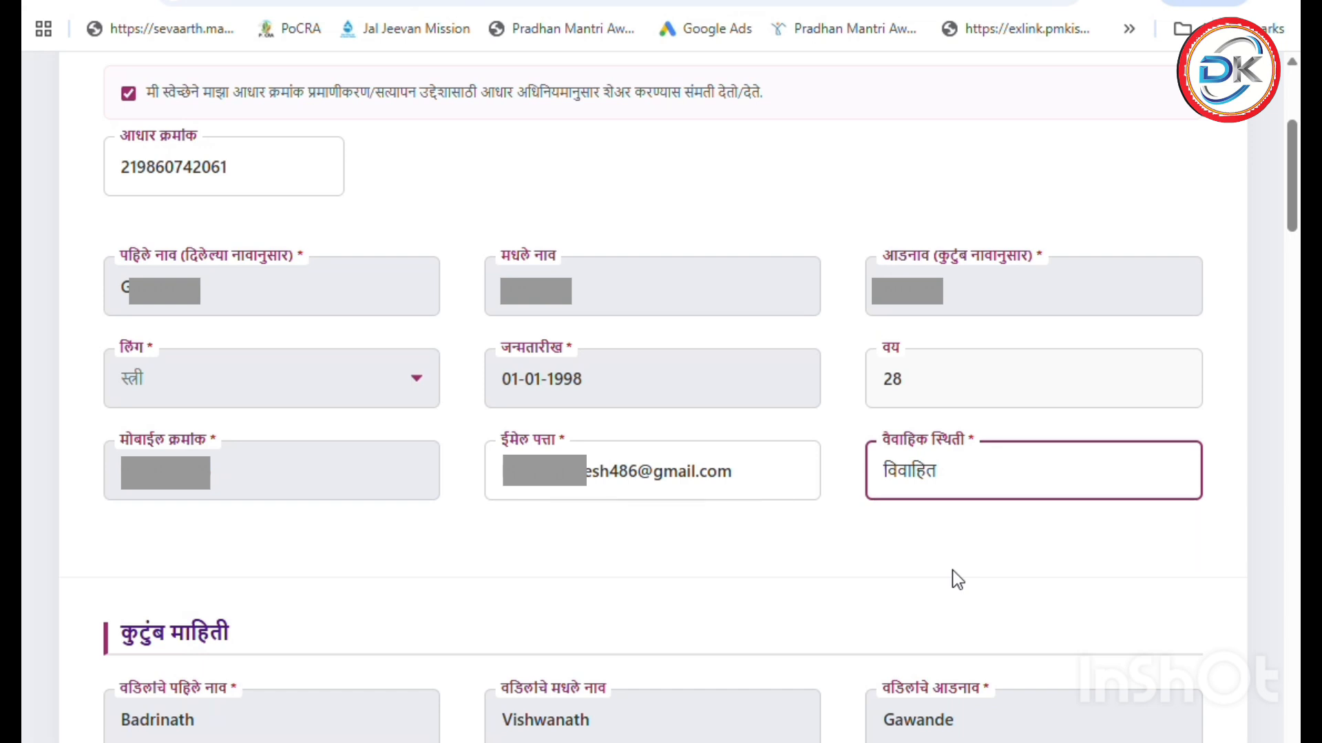
# Mark both the father and the mother as not disabled.
pyautogui.scroll(-1, 458, 634)
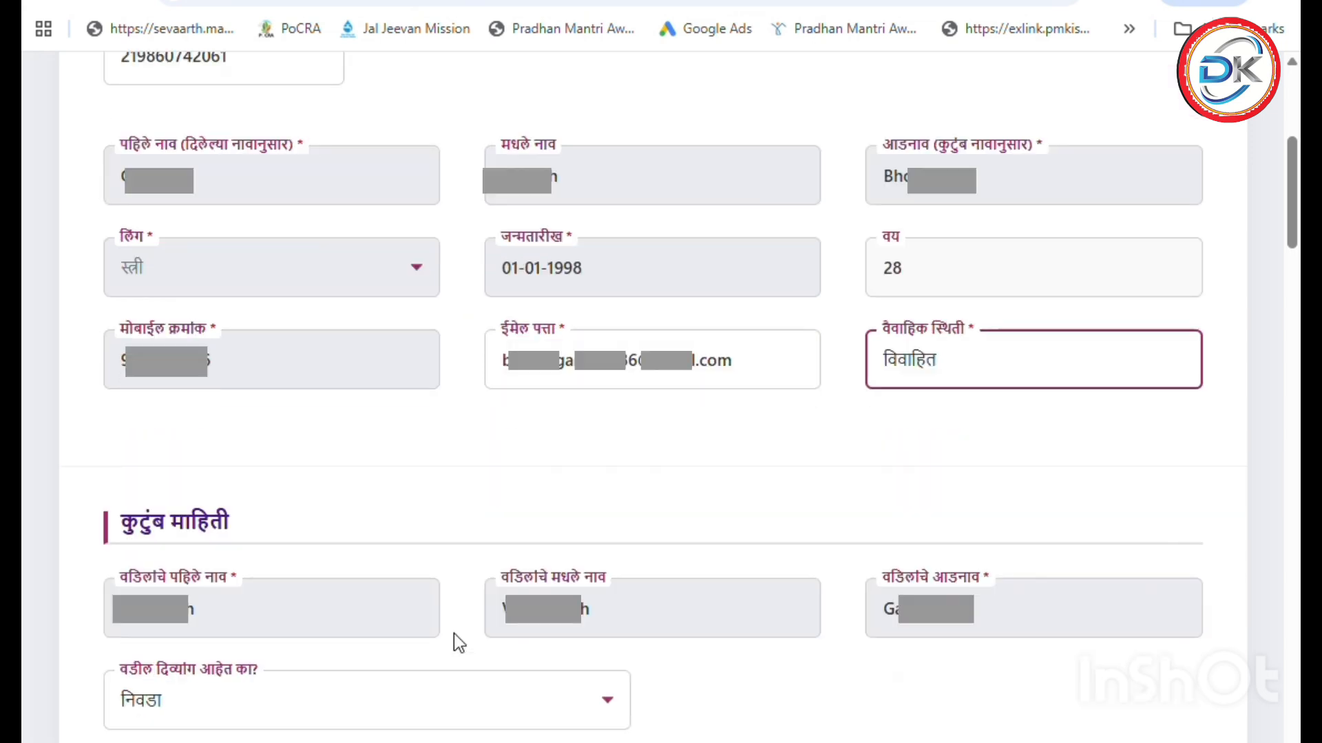
pyautogui.click(361, 715)
pyautogui.click(265, 624)
pyautogui.scroll(-3, 415, 537)
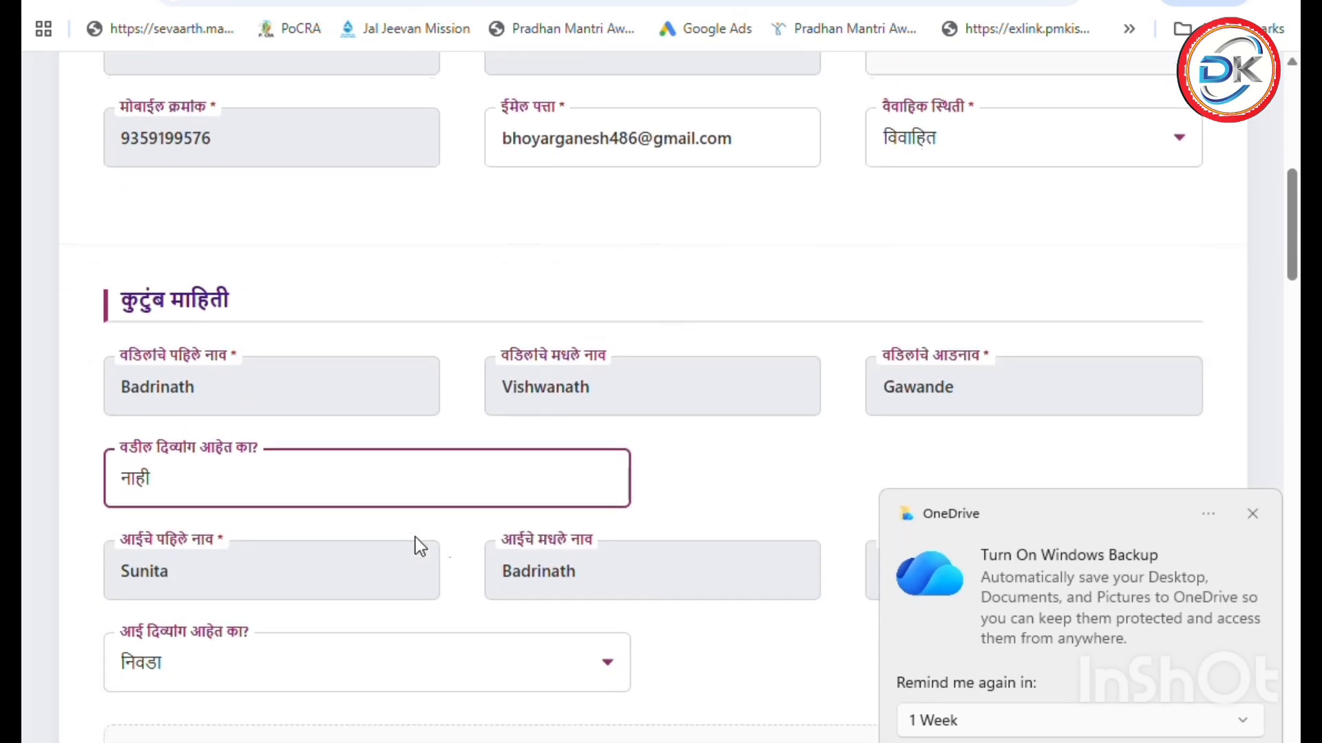
pyautogui.click(1272, 517)
pyautogui.scroll(-1, 661, 519)
pyautogui.scroll(-2, 661, 520)
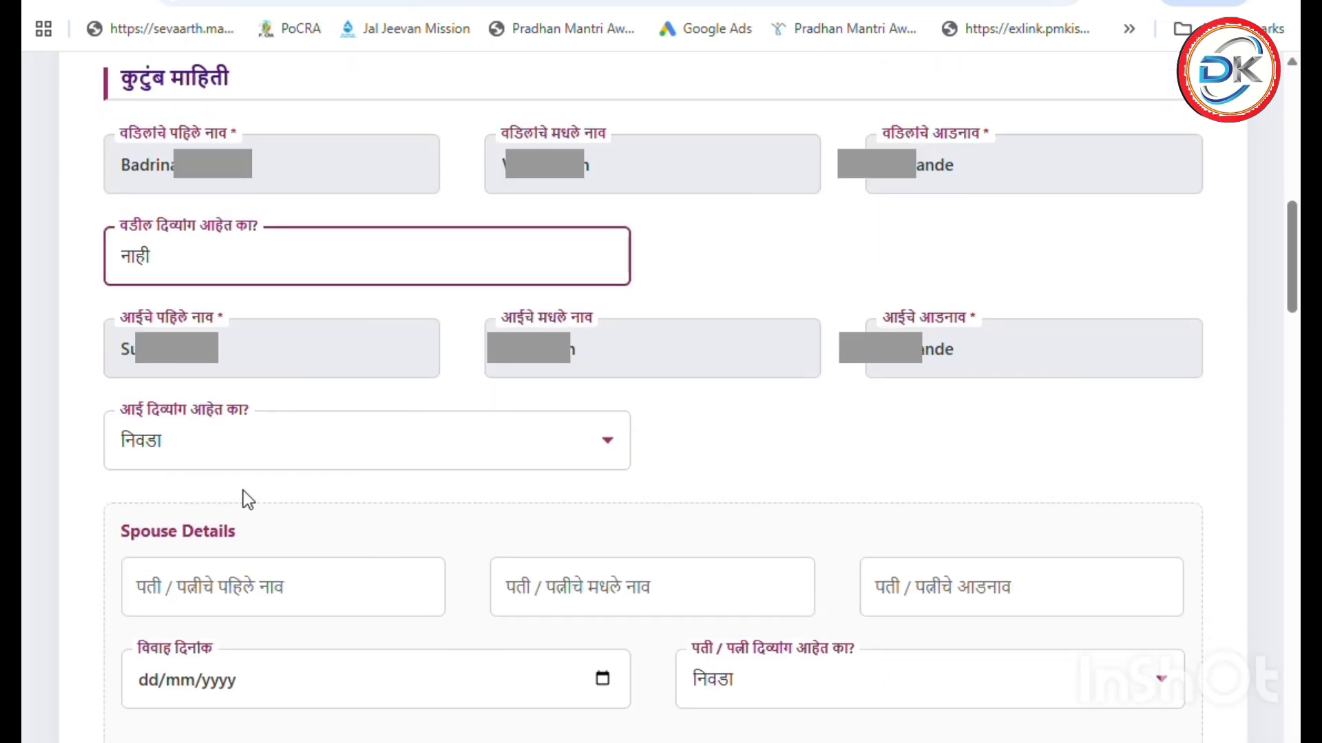
pyautogui.click(227, 444)
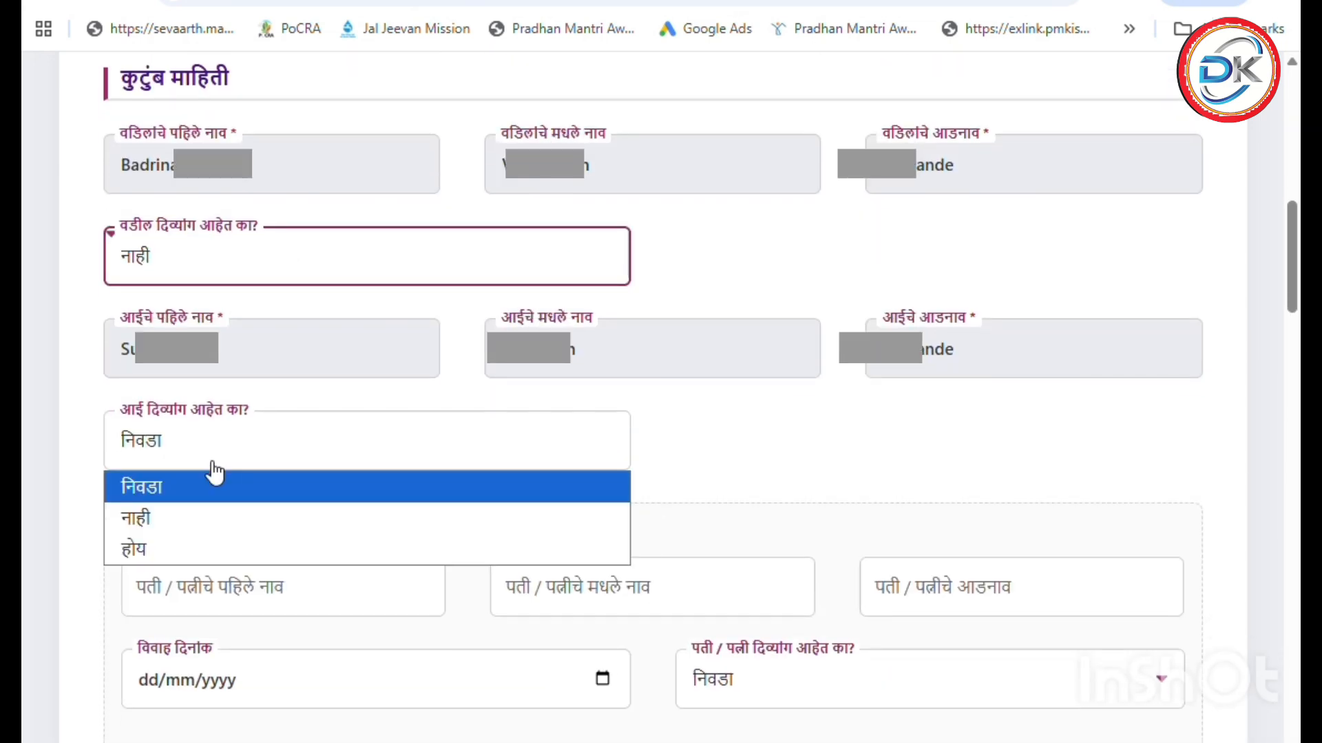
pyautogui.click(204, 518)
pyautogui.scroll(-3, 808, 461)
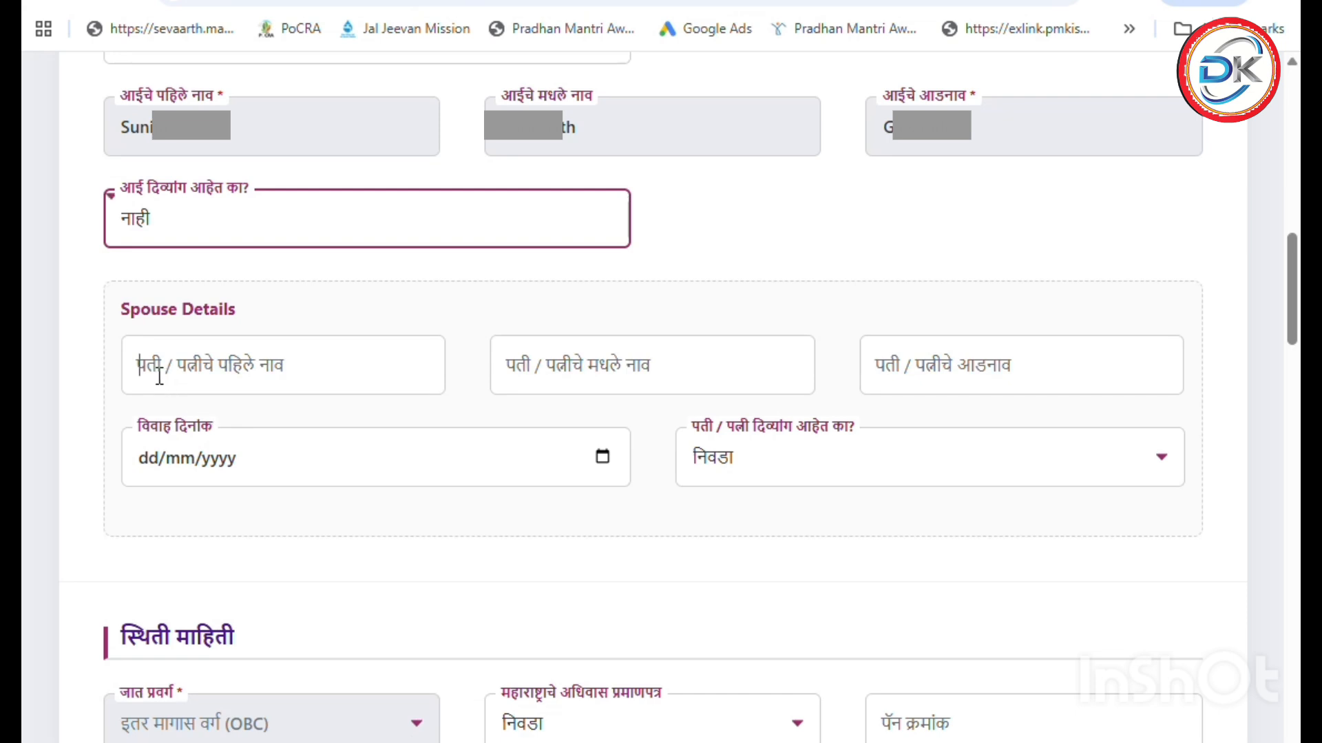
# Enter the spouse's first, middle and last name.
pyautogui.click(159, 376)
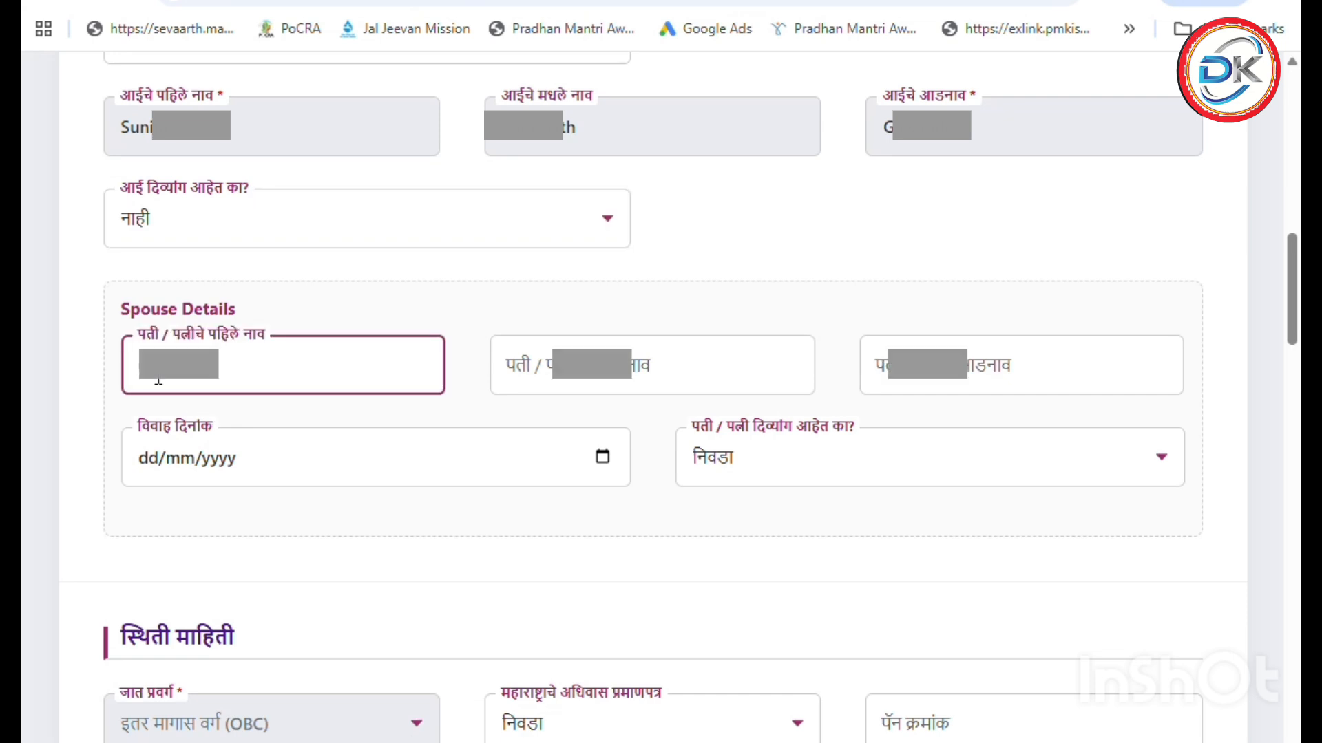
pyautogui.click(563, 379)
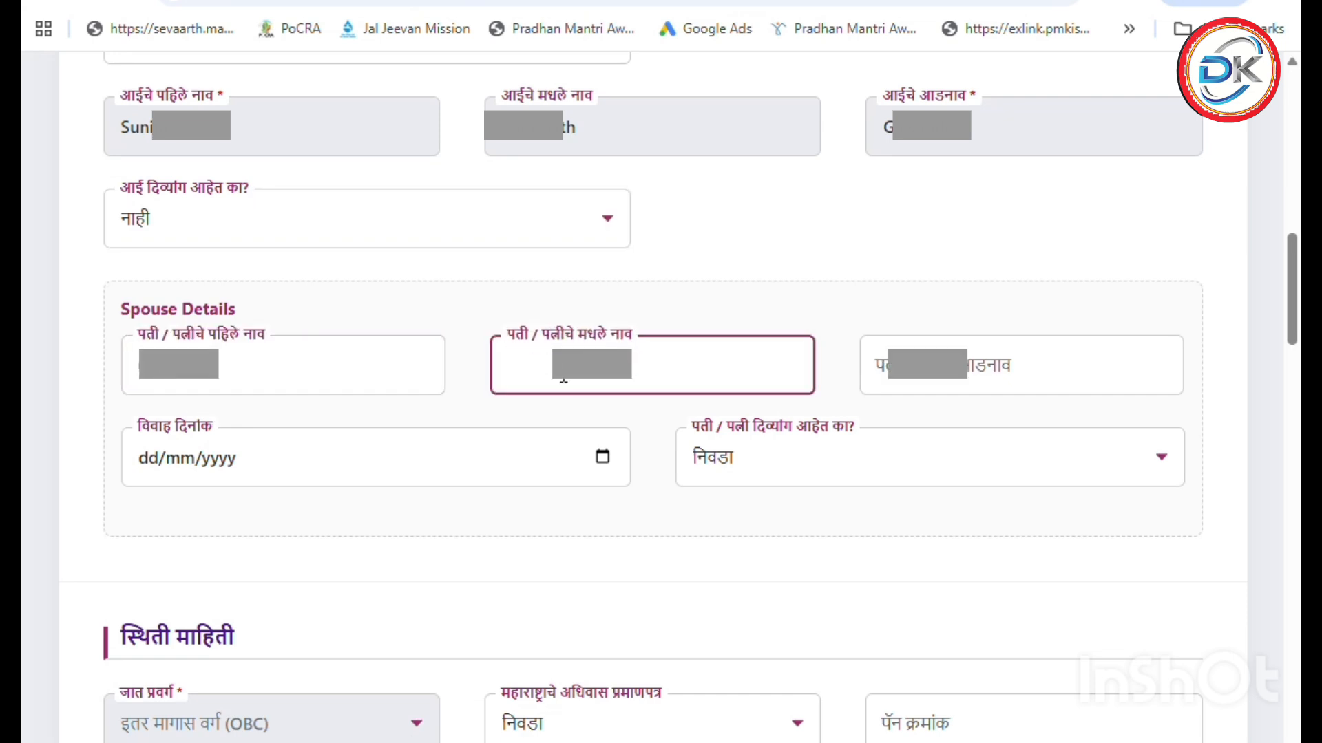
pyautogui.write('Vishn')
pyautogui.click(1029, 364)
pyautogui.write('B')
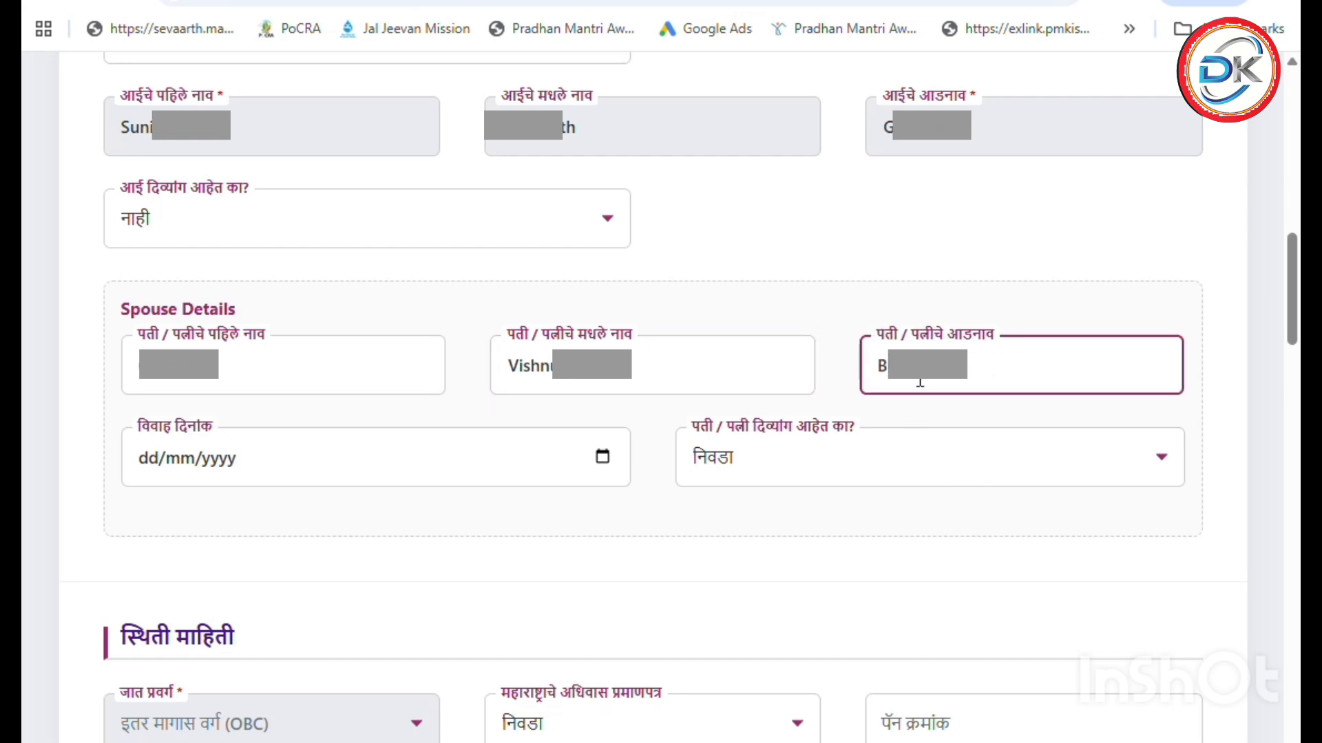
# Set marriage date 18/06/2018, mark the spouse as disabled (होय), and enter the spouse's UDID.
pyautogui.click(140, 461)
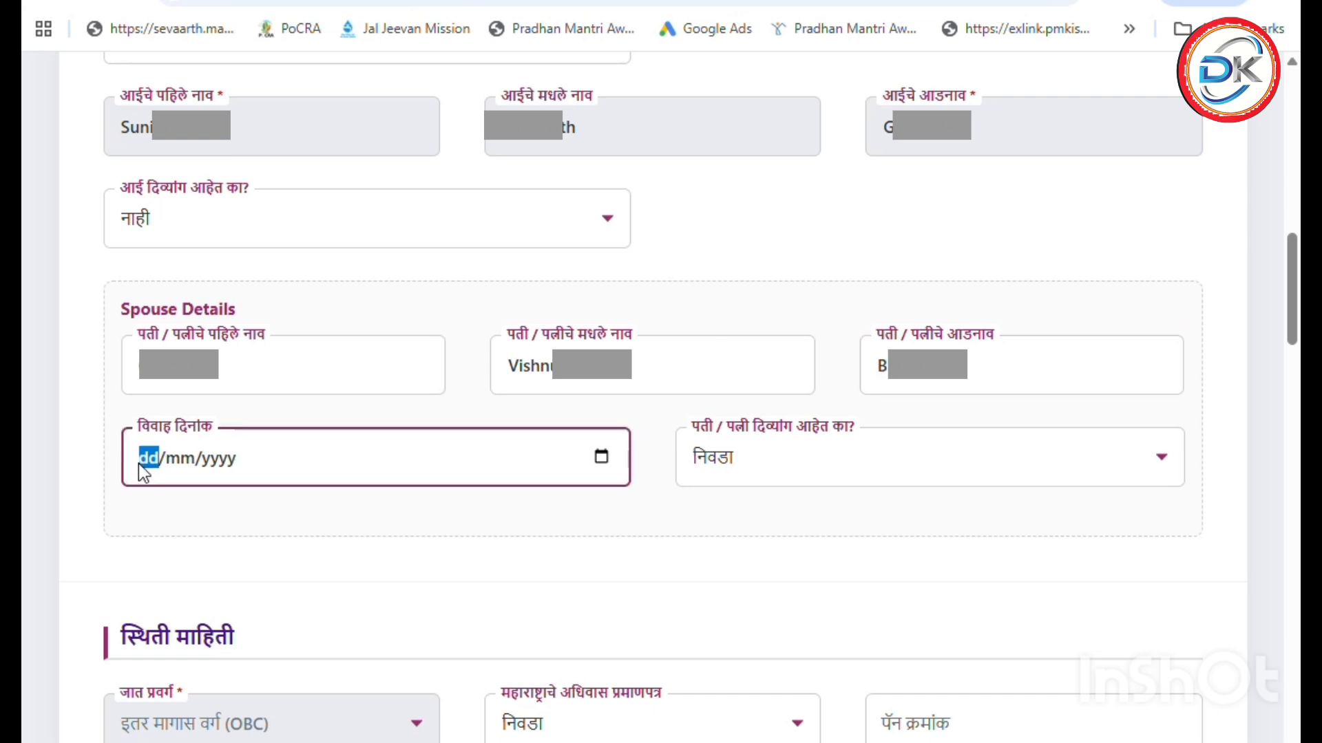
pyautogui.write('18/06/')
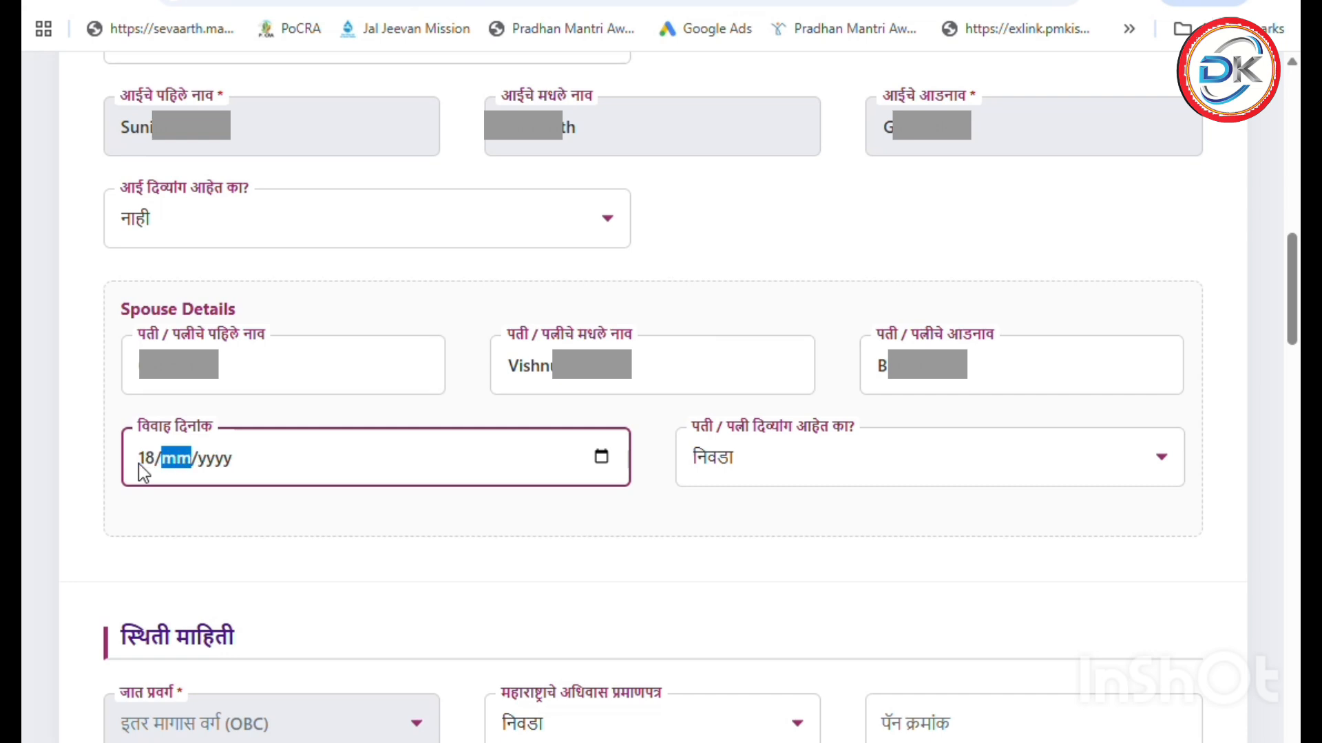
pyautogui.write('2018')
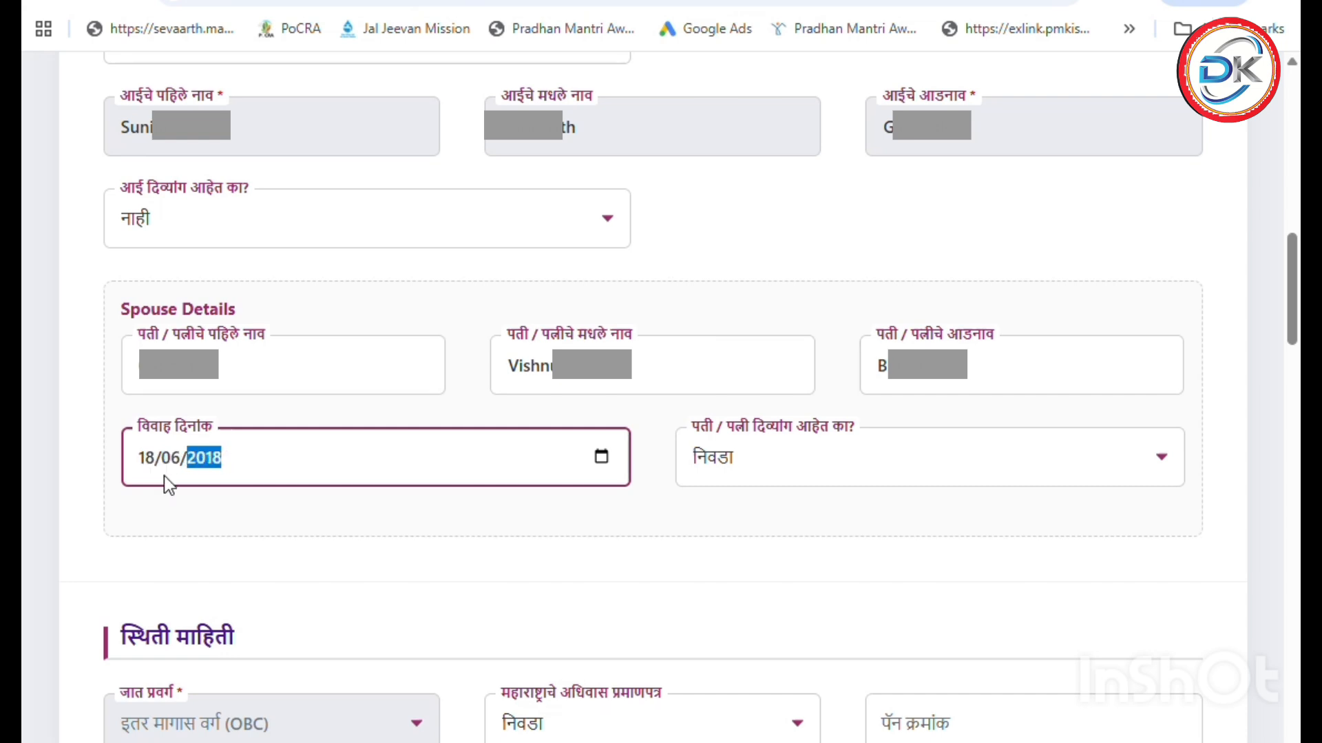
pyautogui.click(340, 539)
pyautogui.click(773, 457)
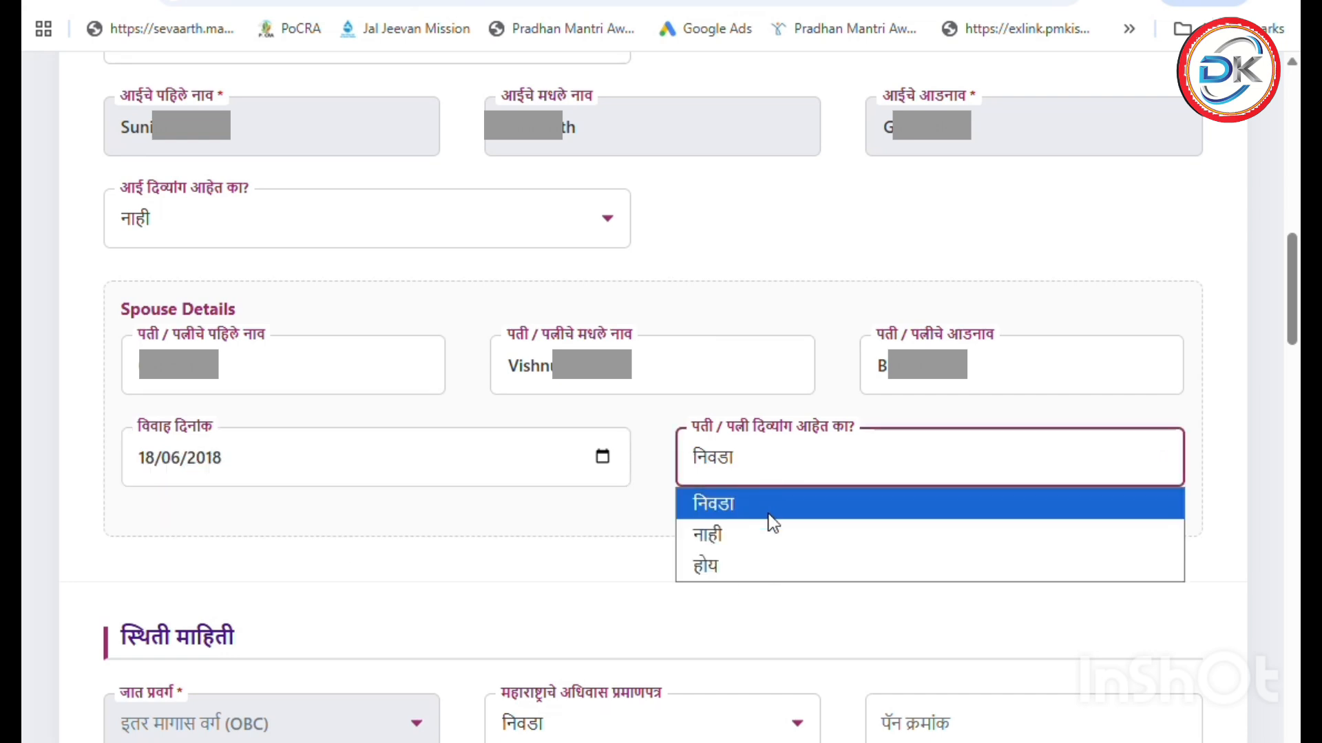
pyautogui.click(764, 561)
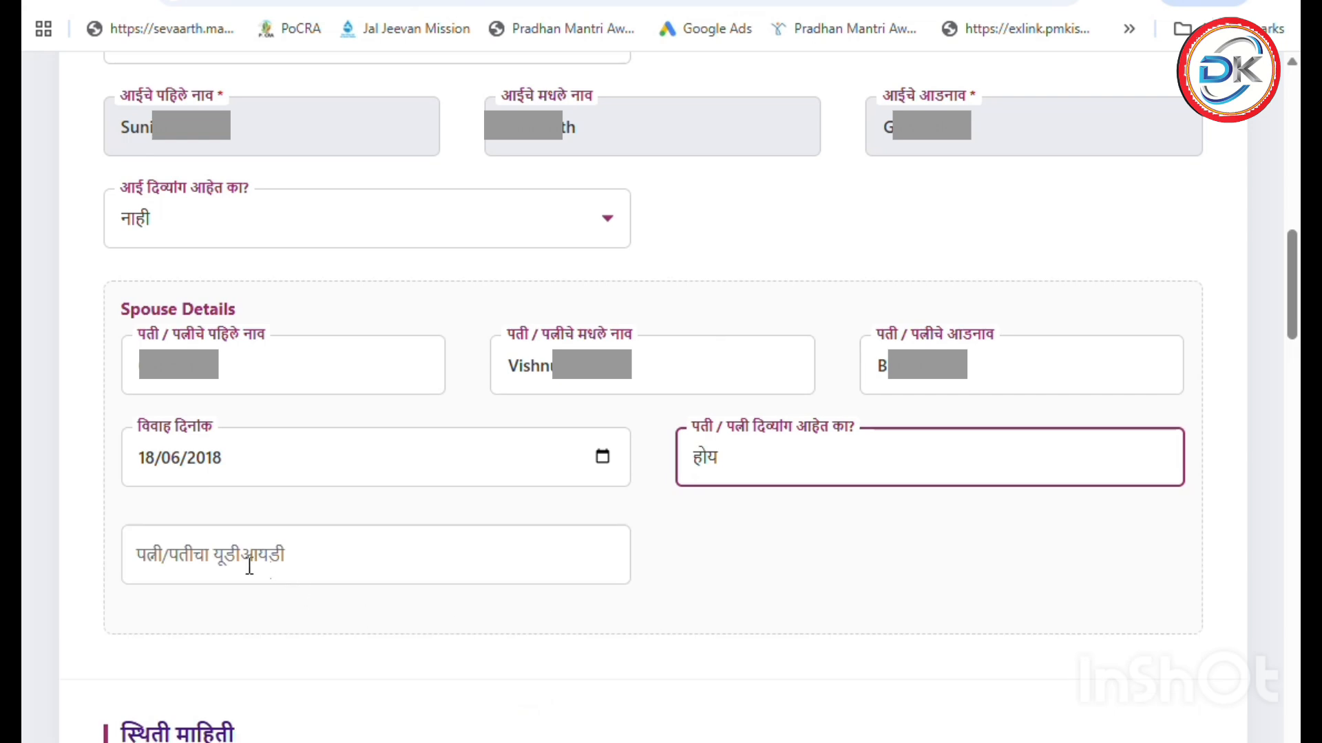
pyautogui.click(214, 565)
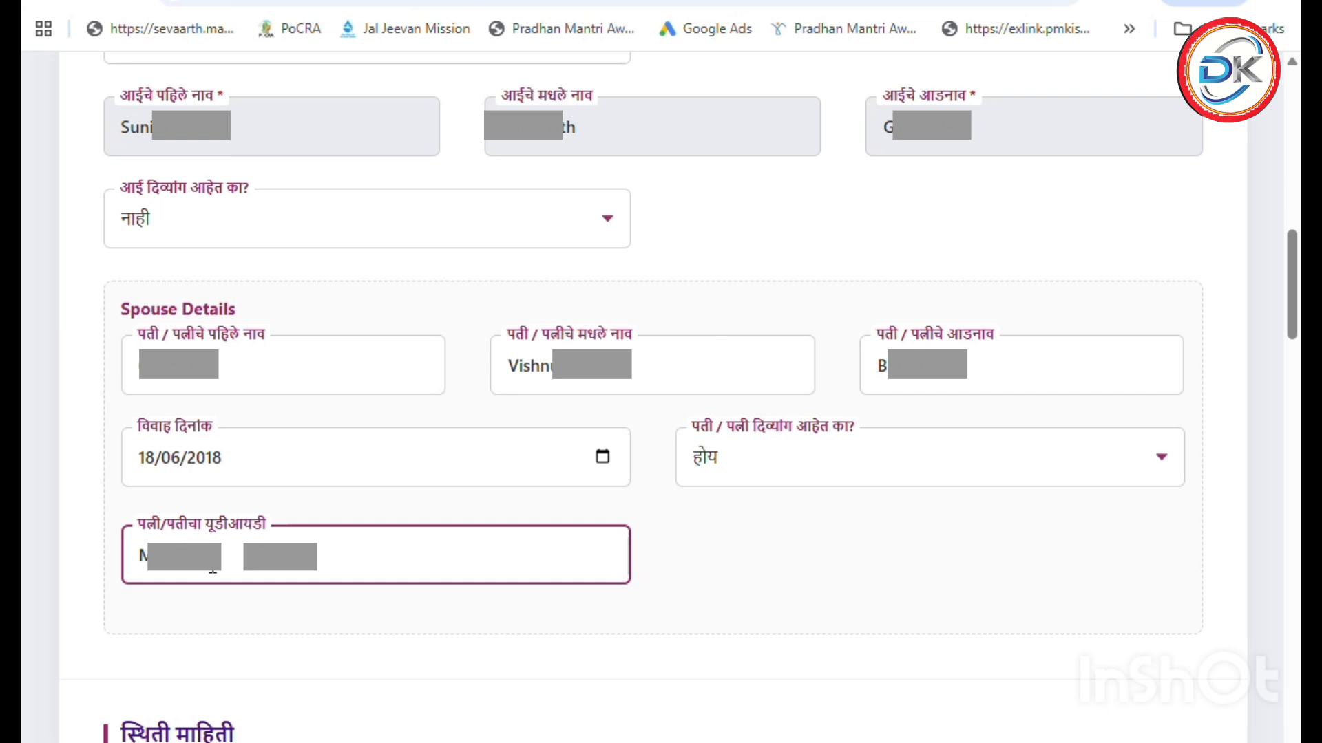
pyautogui.click(777, 555)
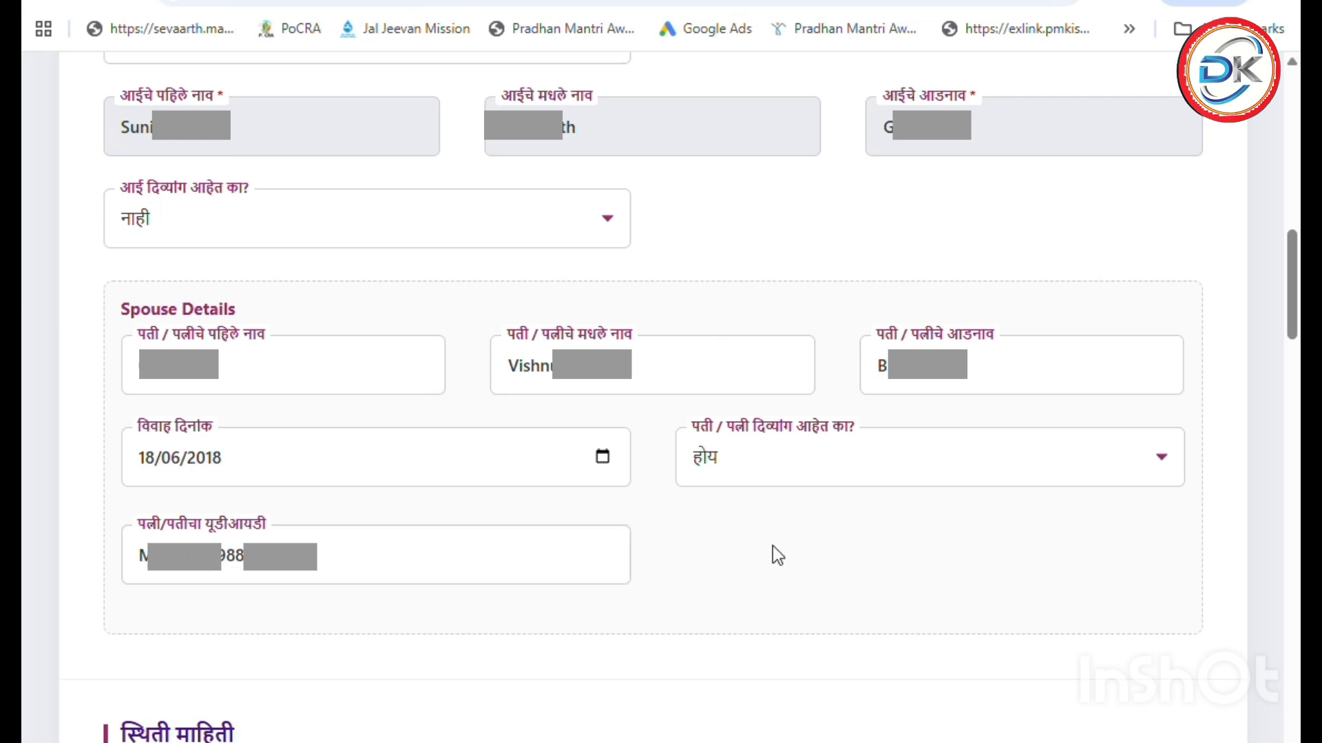
# Set the Maharashtra domicile certificate to होय and enter the applicant's PAN number.
pyautogui.scroll(-8, 702, 540)
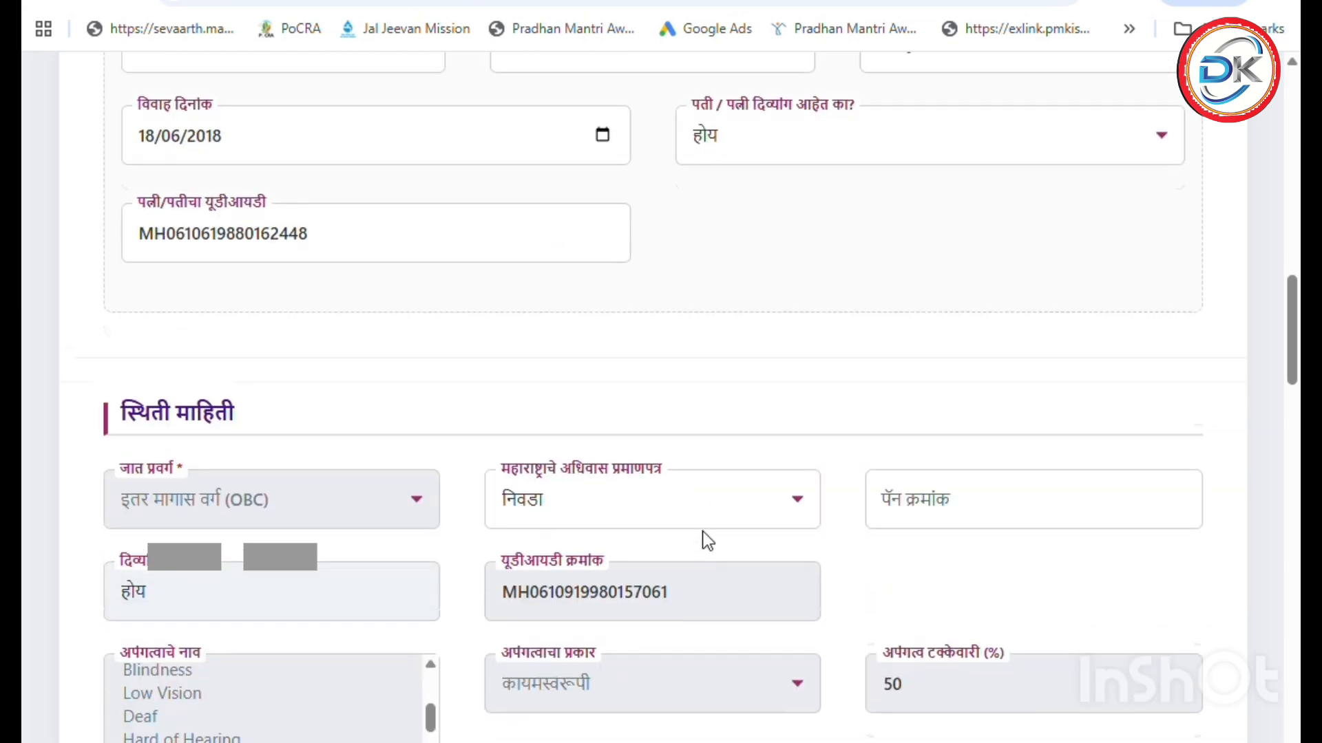
pyautogui.click(570, 279)
pyautogui.click(564, 342)
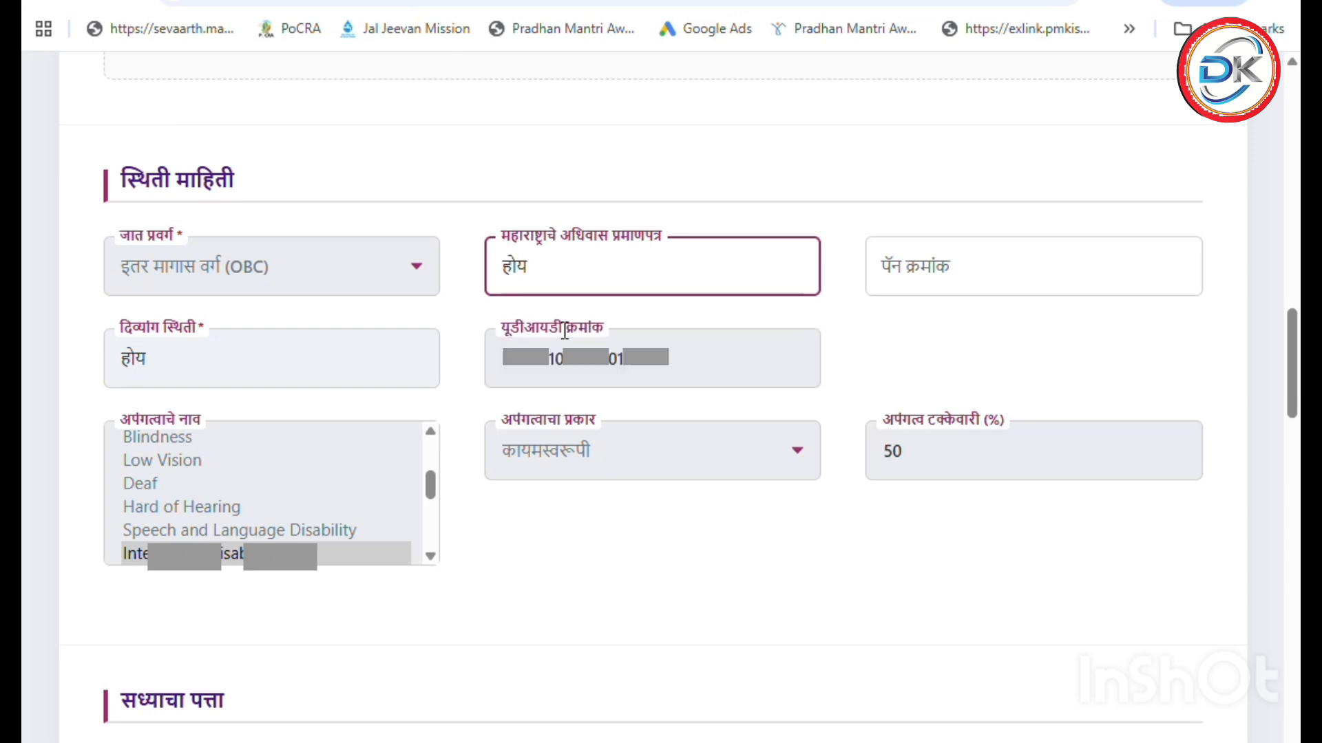
pyautogui.click(925, 279)
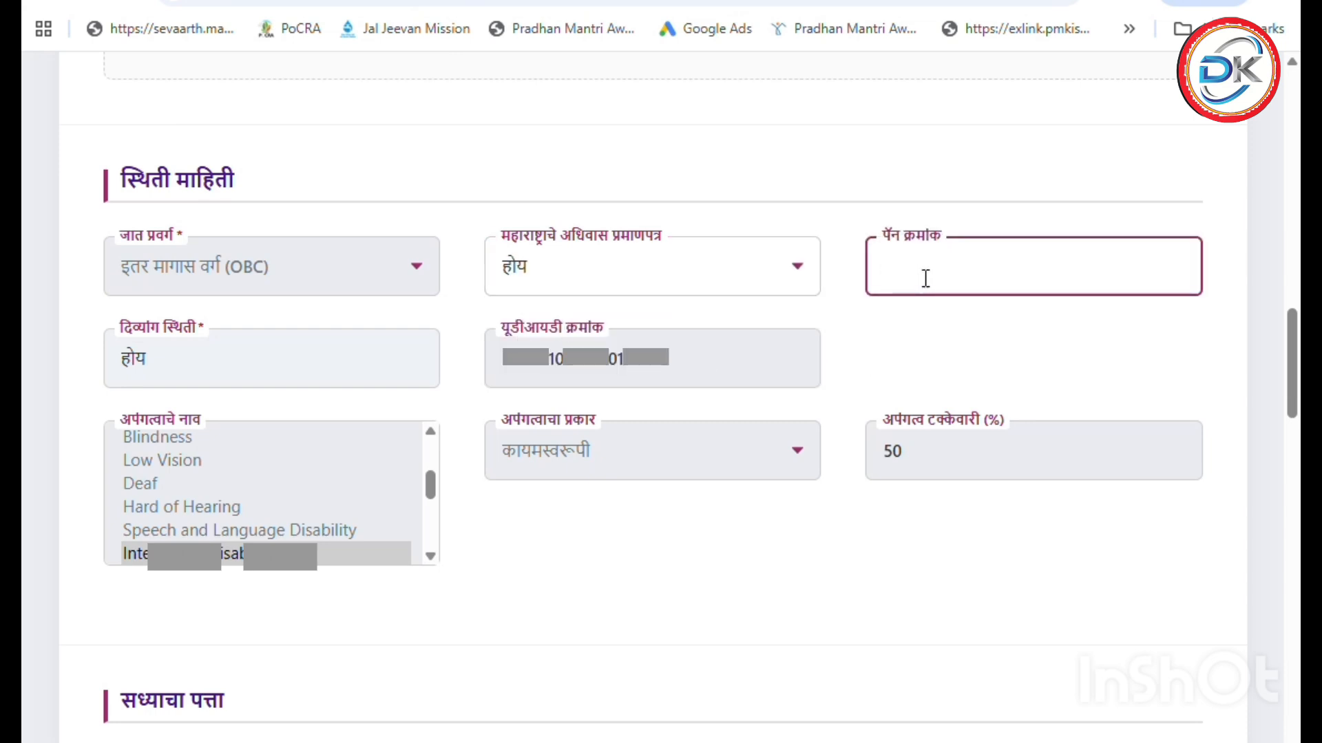
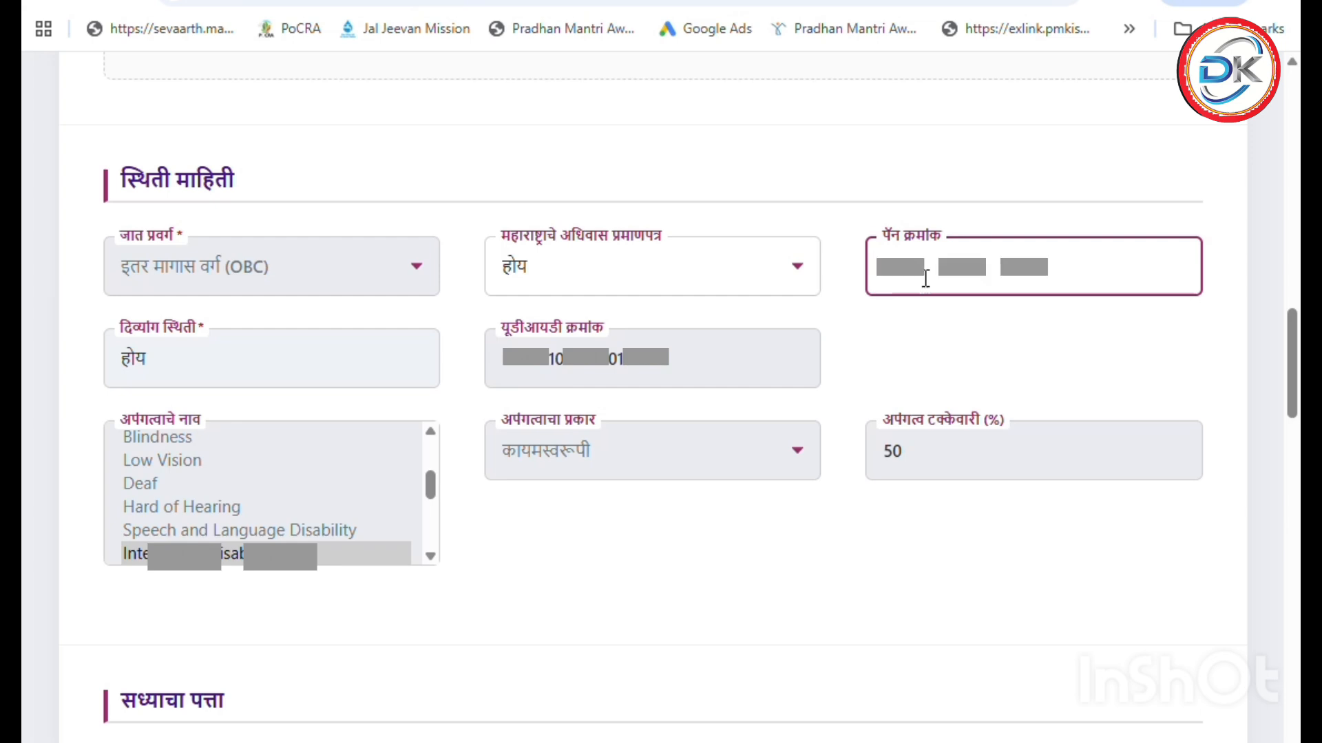
pyautogui.click(975, 355)
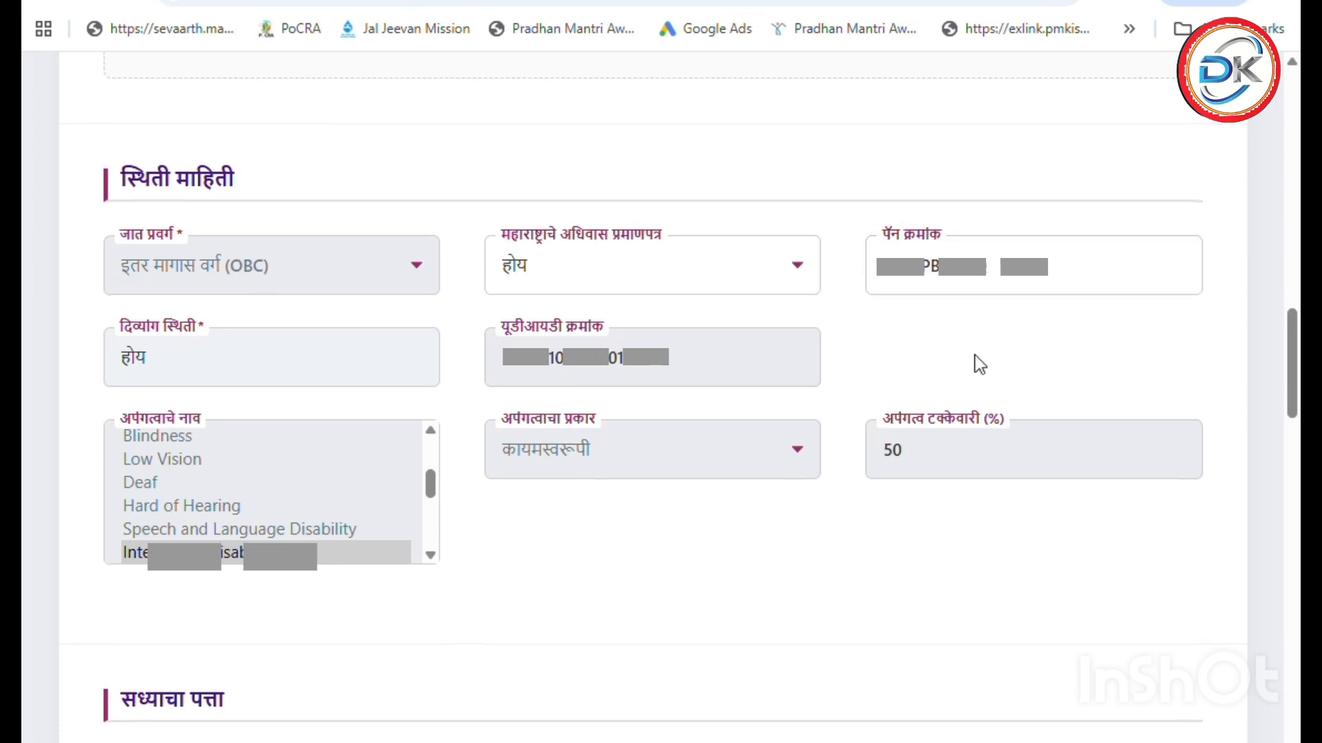
# Fill in the house/building and street name of the current address, fixing a typo.
pyautogui.scroll(-6, 578, 372)
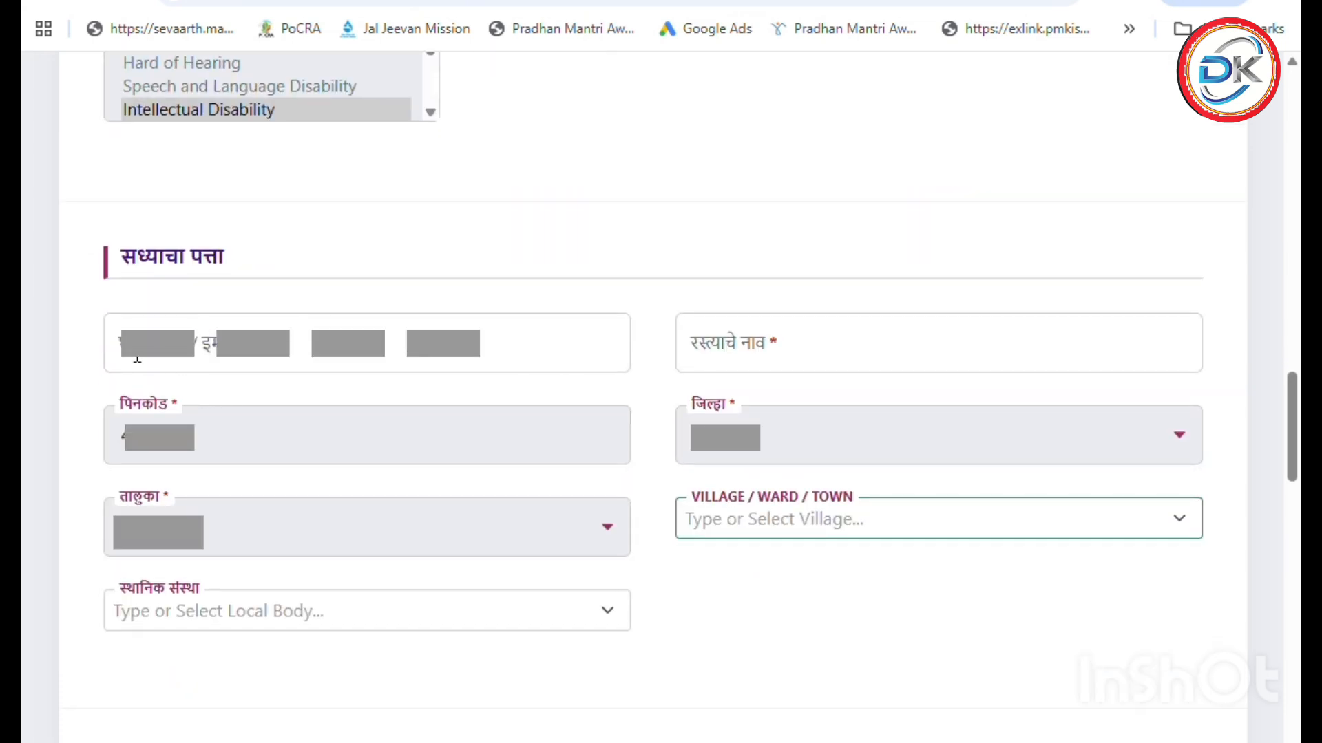
pyautogui.click(134, 356)
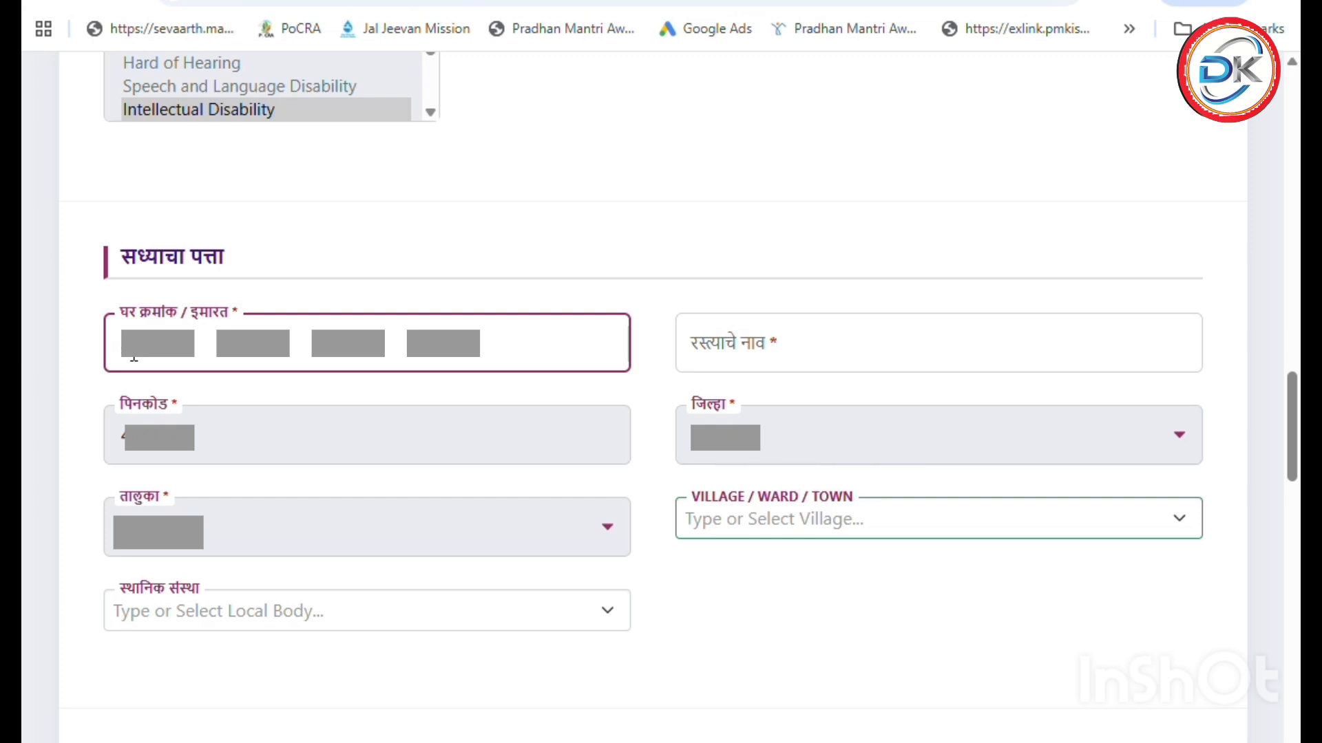
pyautogui.write('ui T Dis')
pyautogui.click(690, 349)
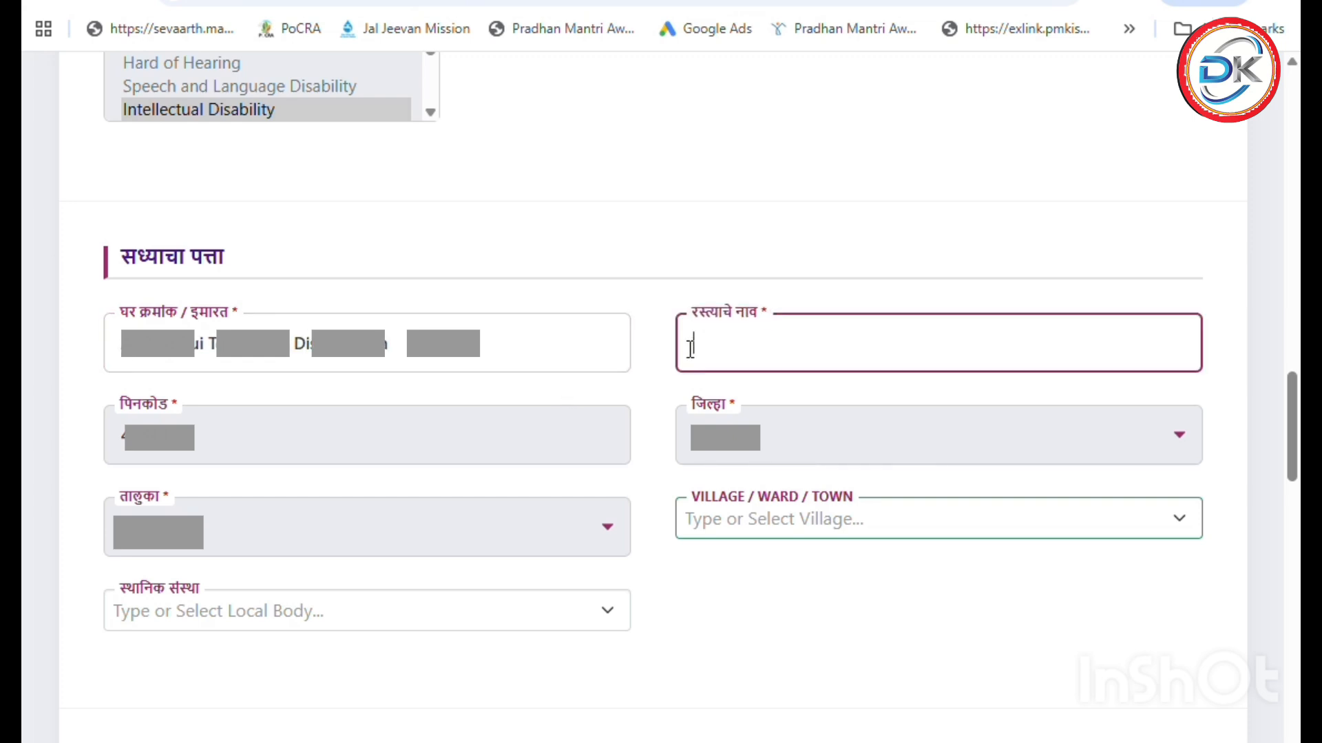
pyautogui.write('Near Grampanchayt')
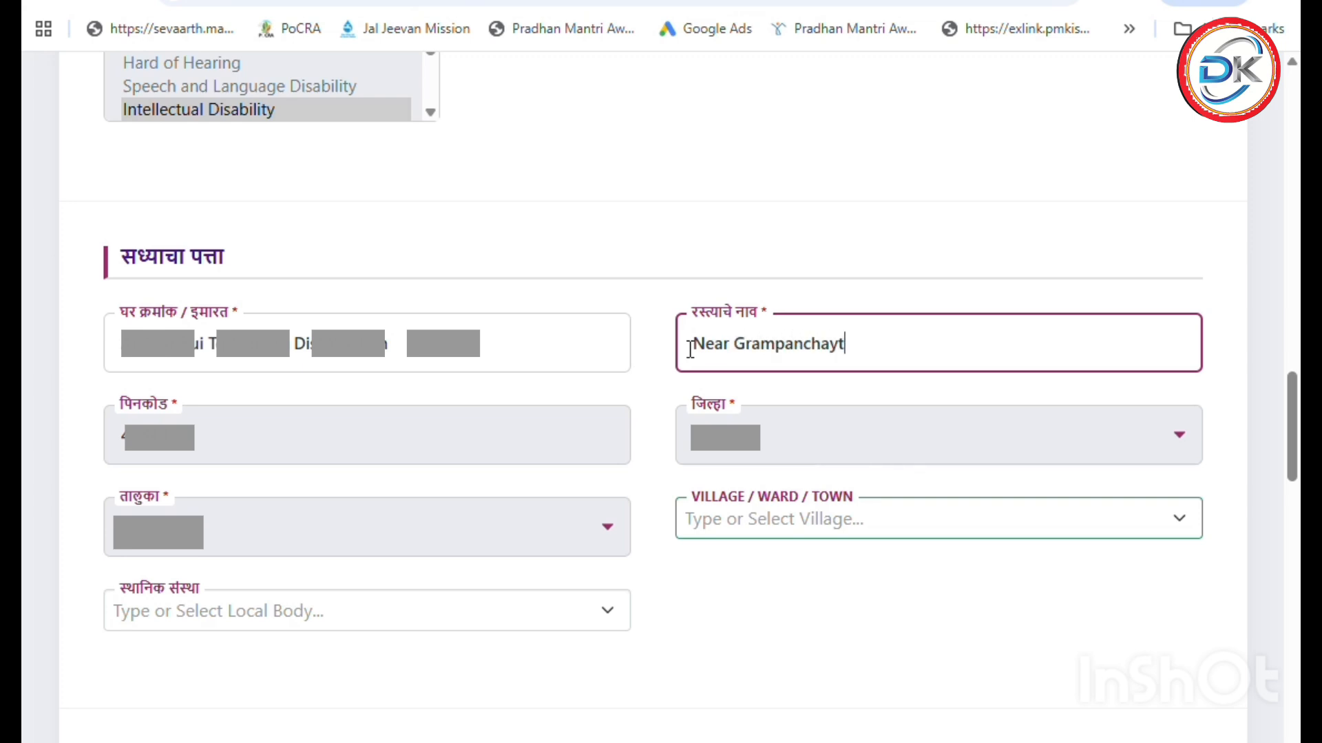
pyautogui.press('BackSpace')
pyautogui.write('at')
# Search for and select the applicant's village and matching local body.
pyautogui.scroll(-3, 688, 351)
pyautogui.click(767, 307)
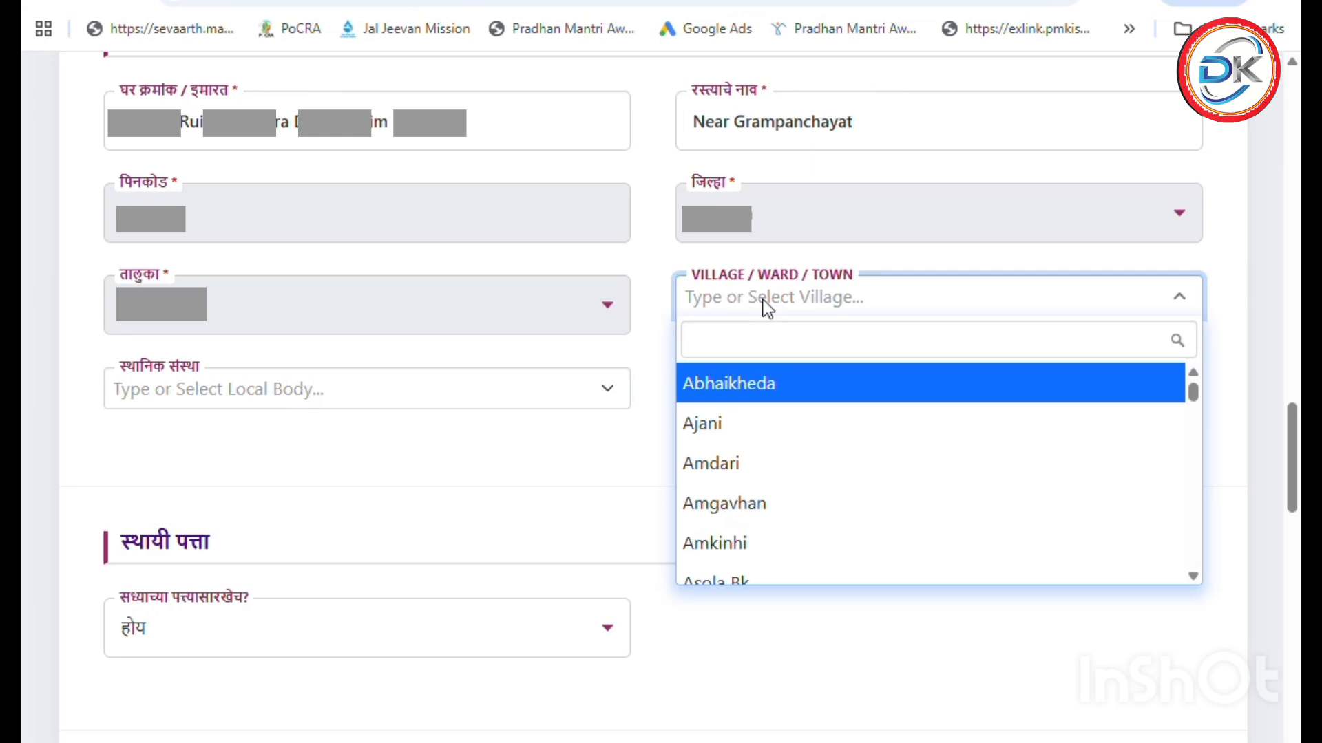
pyautogui.write('rui')
pyautogui.press('Return')
pyautogui.click(257, 399)
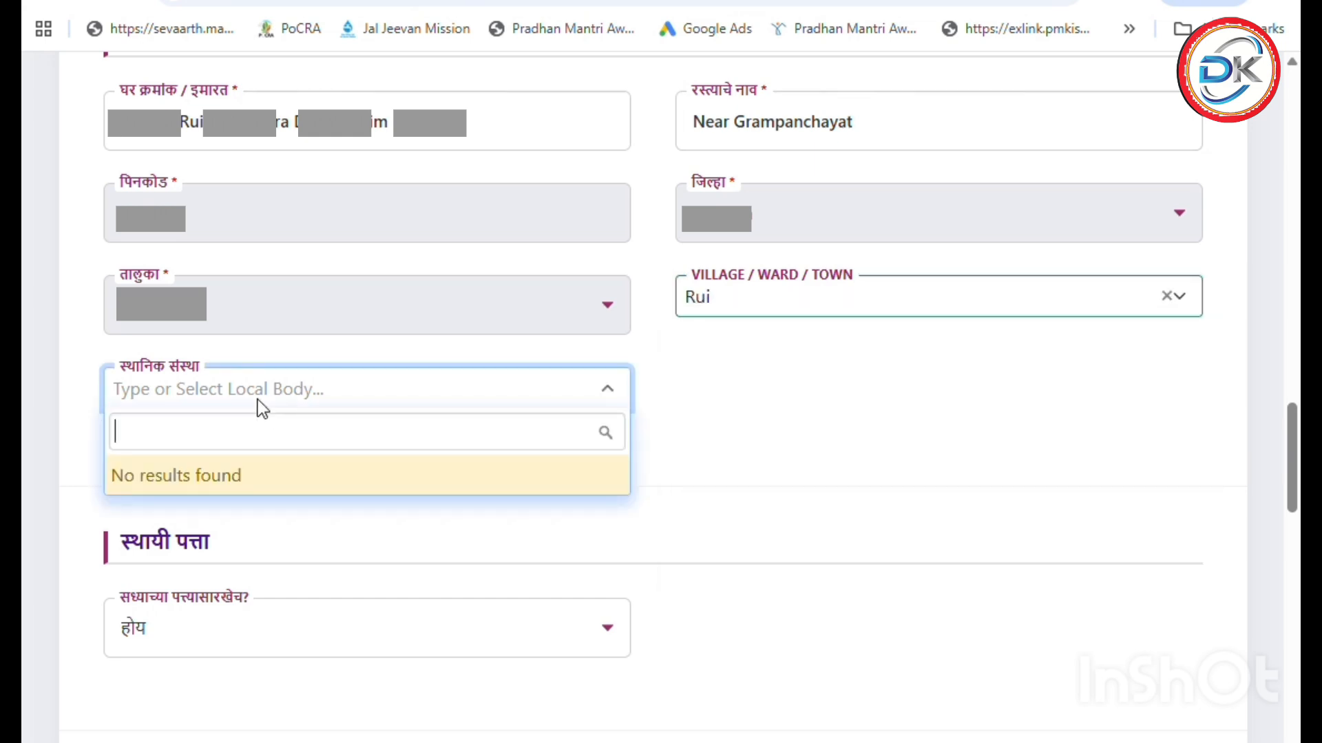
pyautogui.write('rui')
pyautogui.click(256, 482)
# Set the average annual income to 0.
pyautogui.scroll(-6, 431, 479)
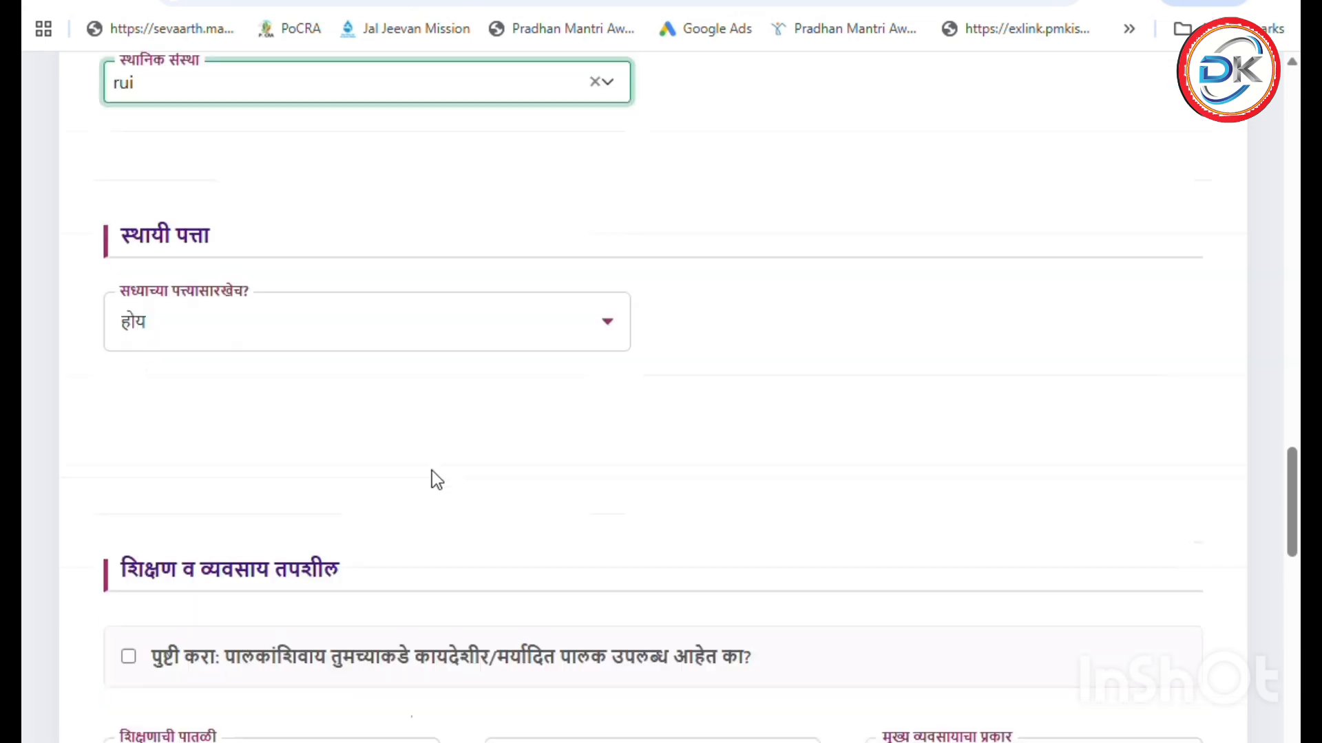
pyautogui.scroll(-3, 459, 309)
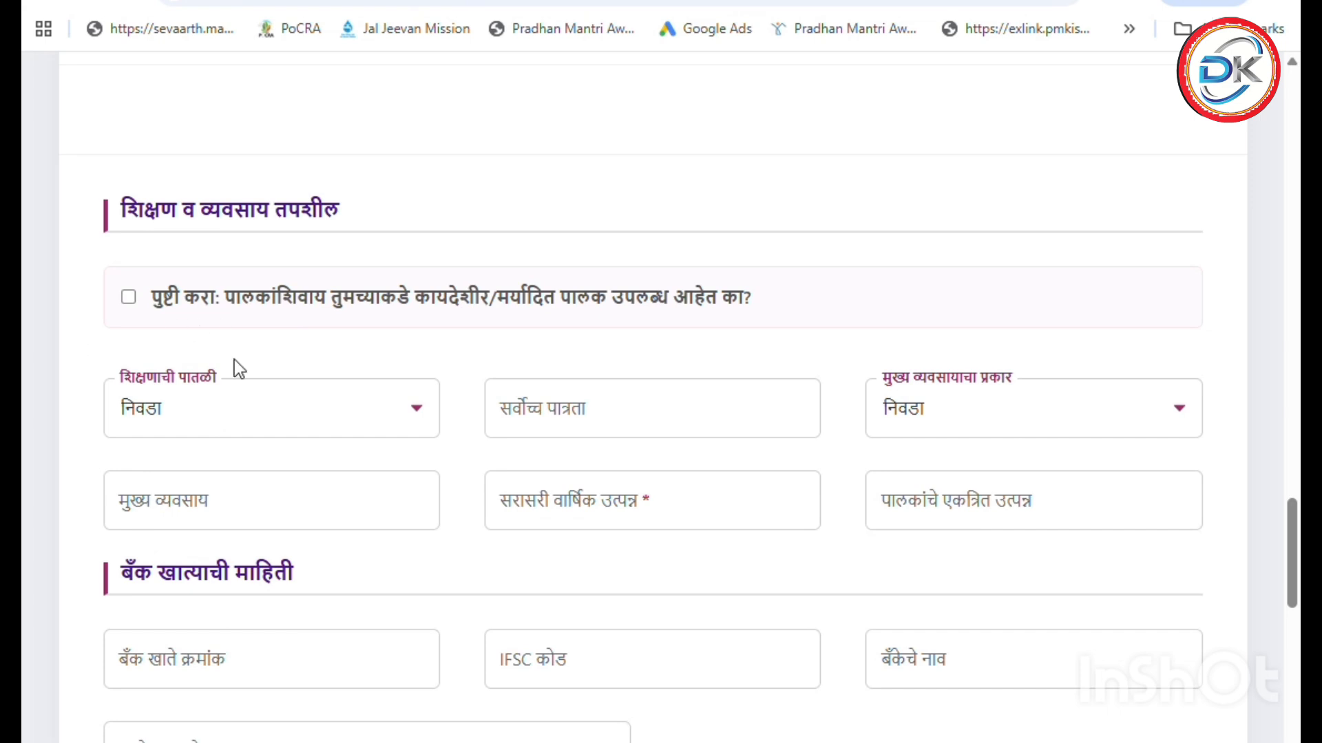
pyautogui.scroll(-2, 234, 360)
pyautogui.click(591, 406)
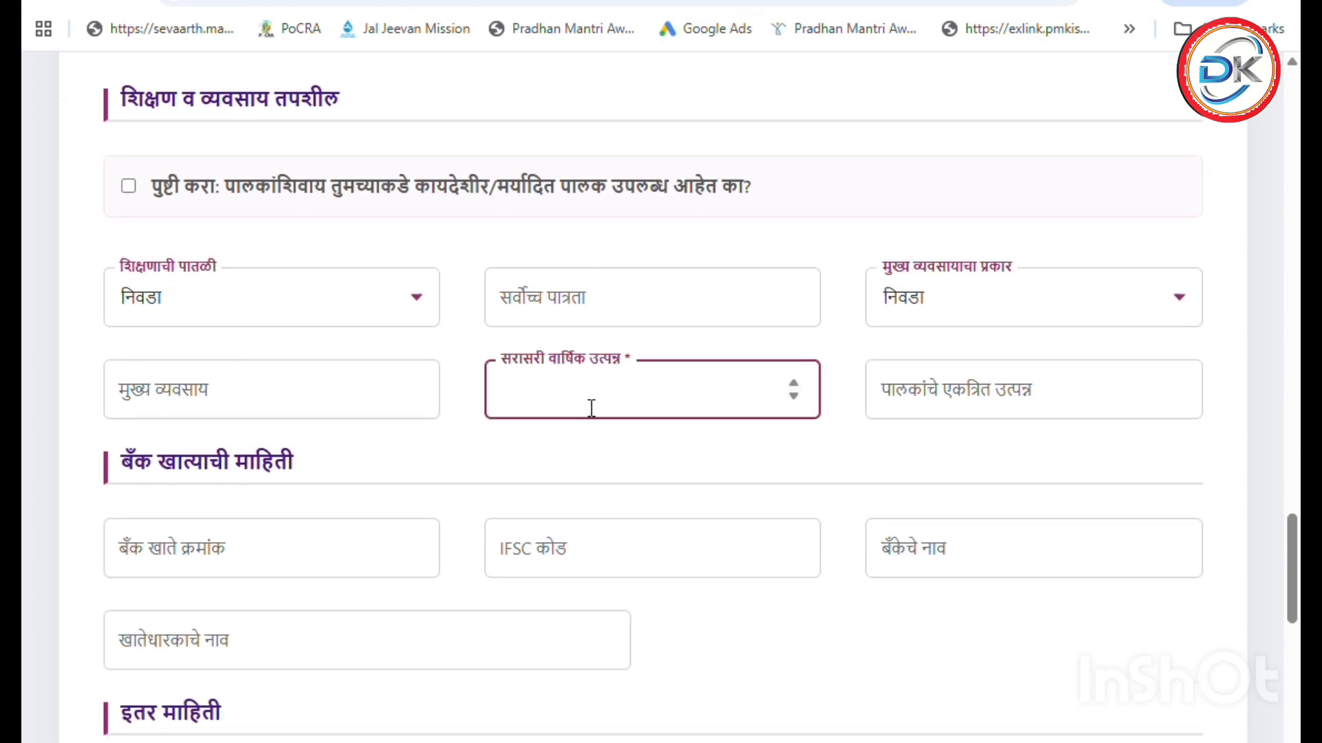
pyautogui.write('0')
pyautogui.click(752, 478)
# Enter the bank account number, IFSC code and bank name.
pyautogui.scroll(-4, 324, 370)
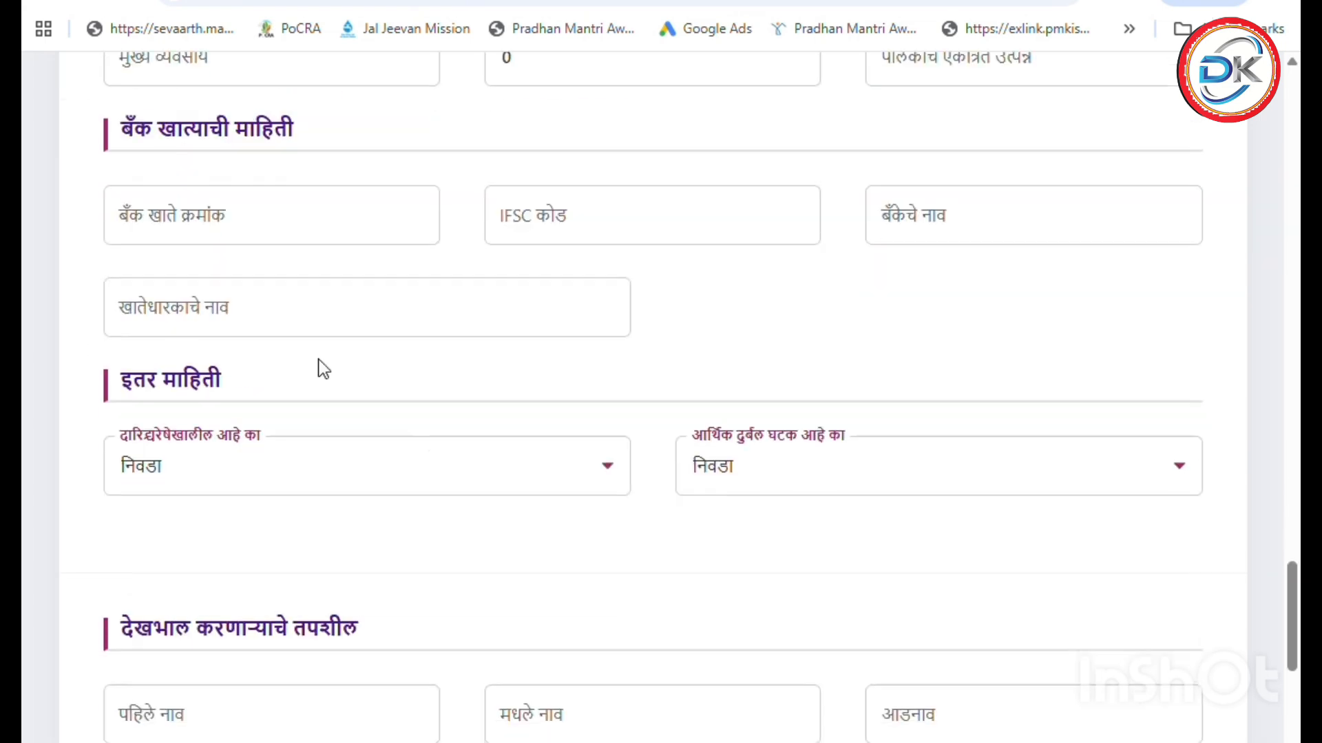
pyautogui.click(188, 219)
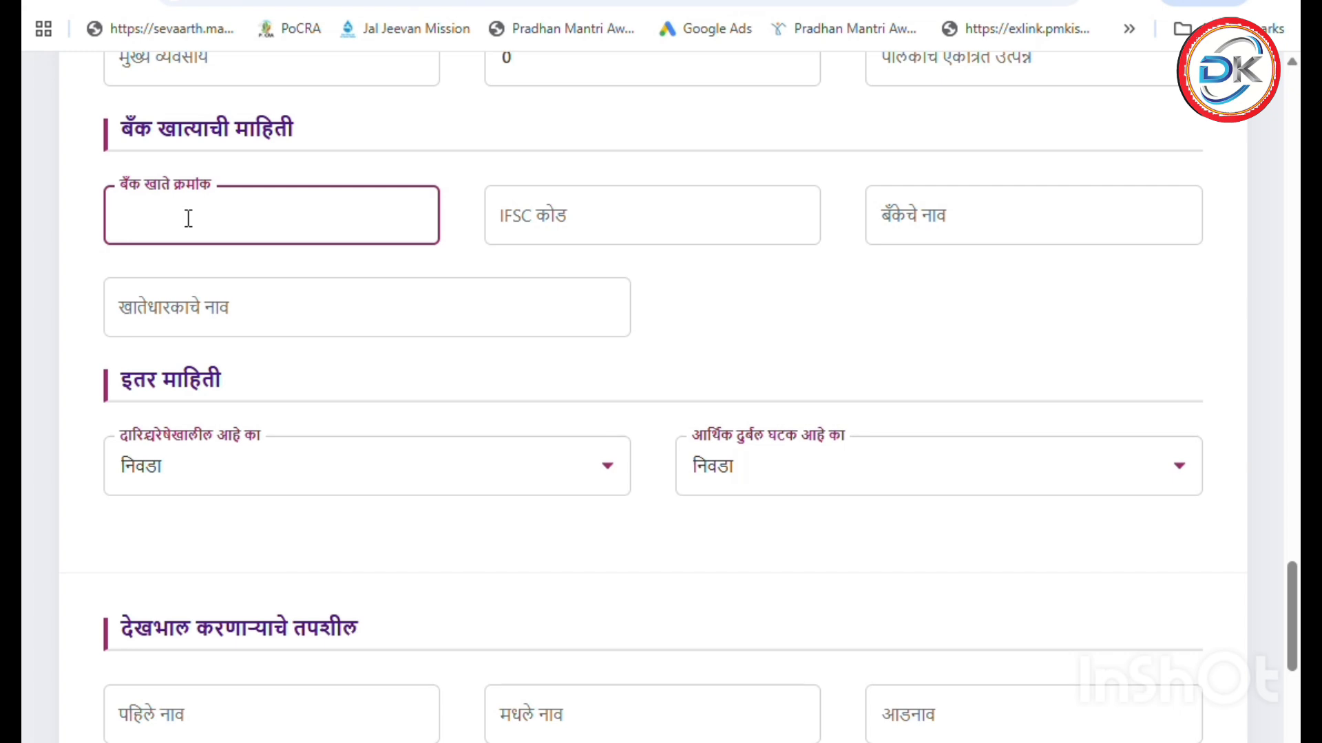
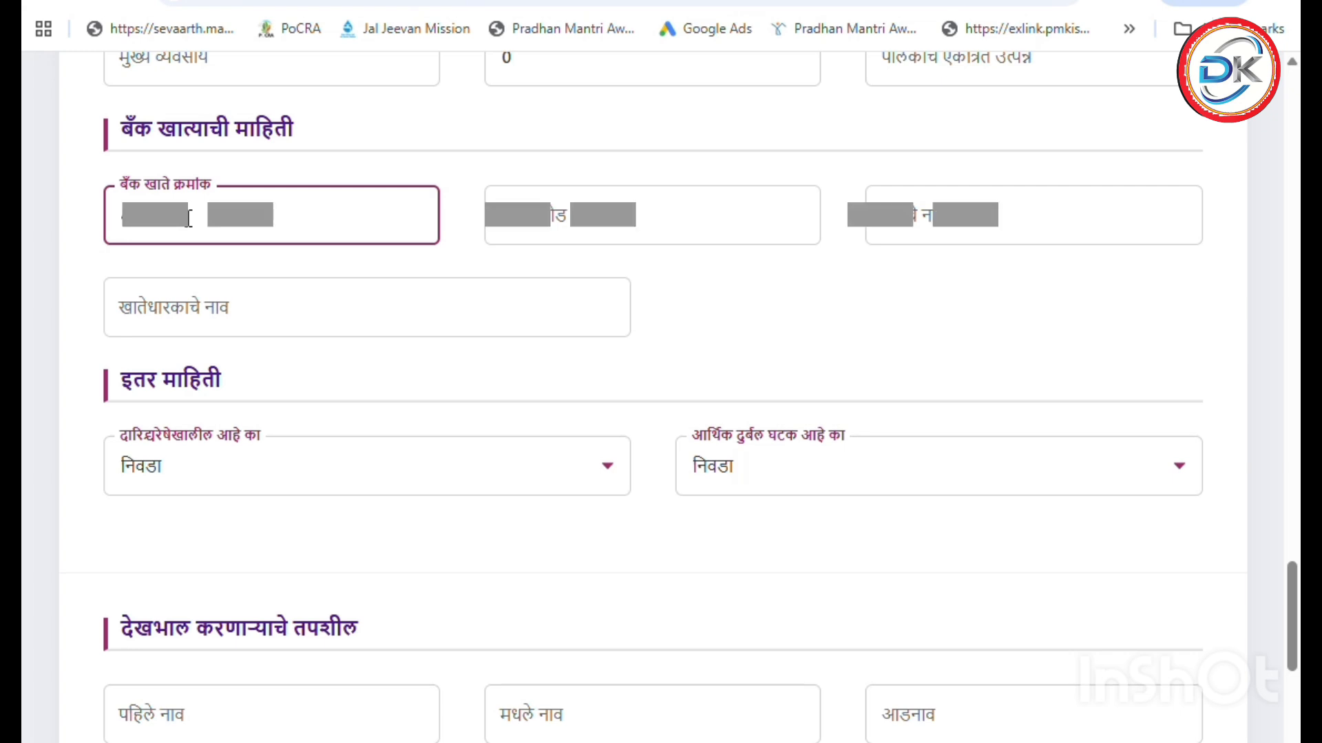
pyautogui.click(550, 215)
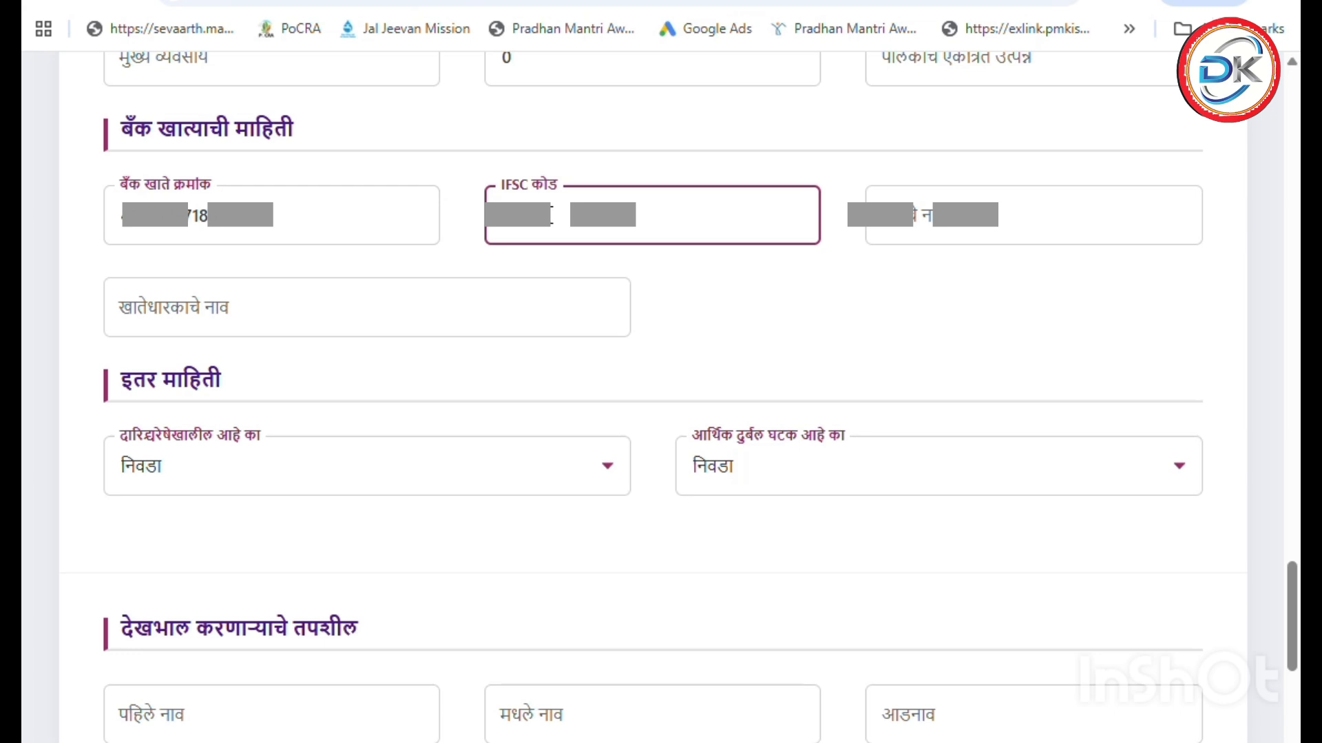
pyautogui.write('006')
pyautogui.click(952, 199)
pyautogui.write('e B')
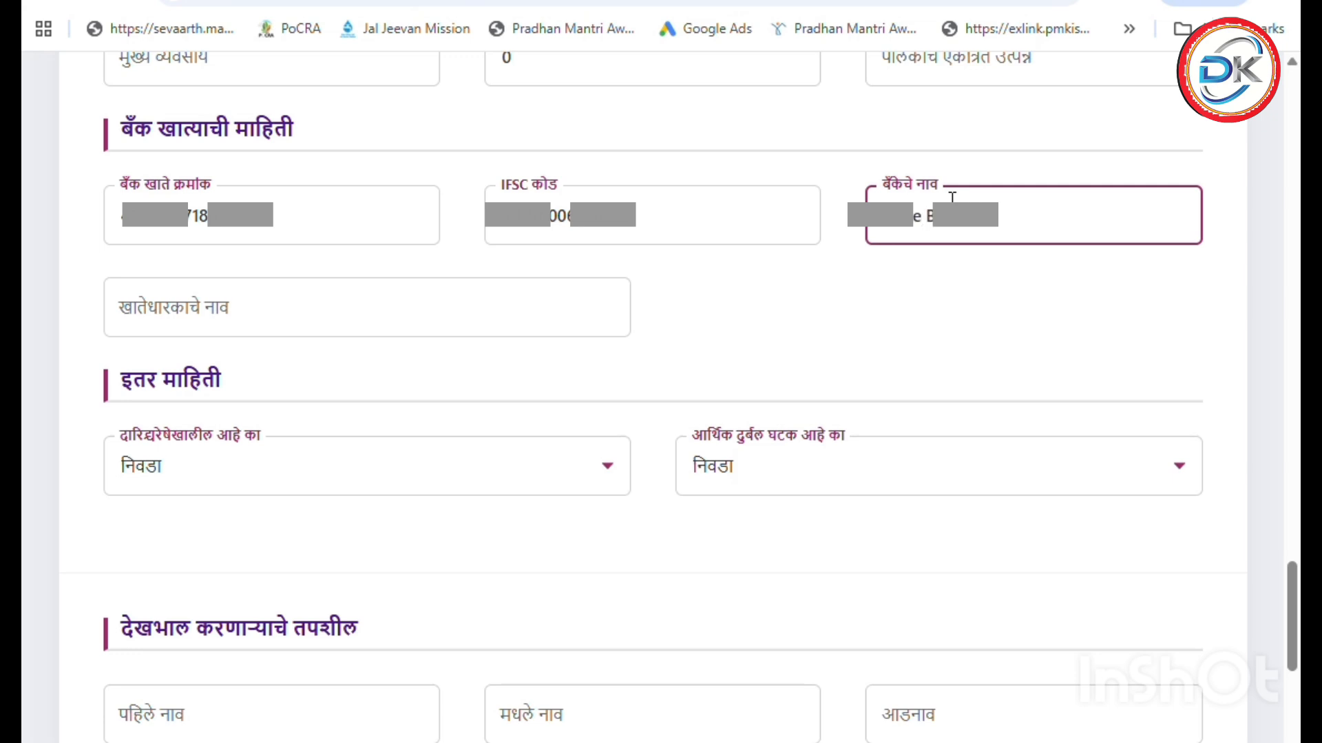
pyautogui.write('ndia')
# Paste and correct the account holder's full name.
pyautogui.click(347, 323)
pyautogui.hotkey('ctrl', 'v')
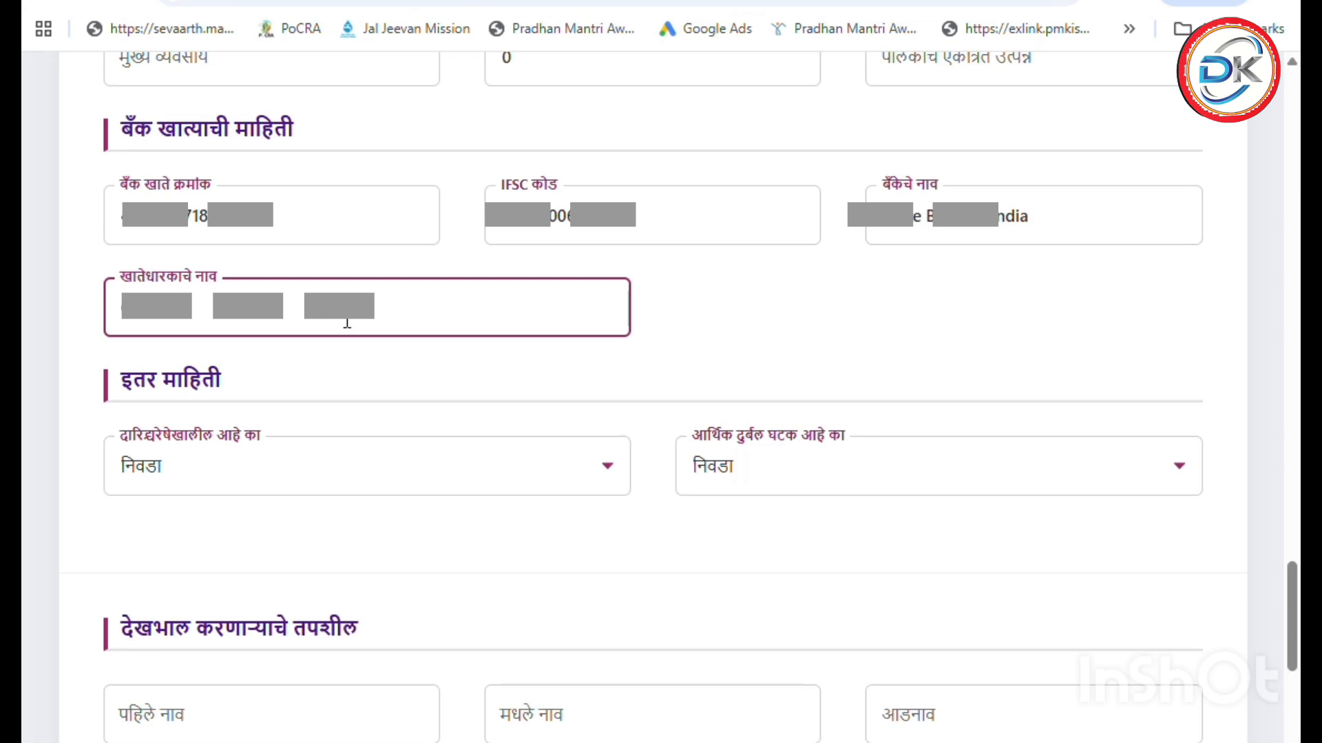
pyautogui.write('ane')
pyautogui.write('r')
pyautogui.press('BackSpace')
pyautogui.write('r')
pyautogui.click(766, 321)
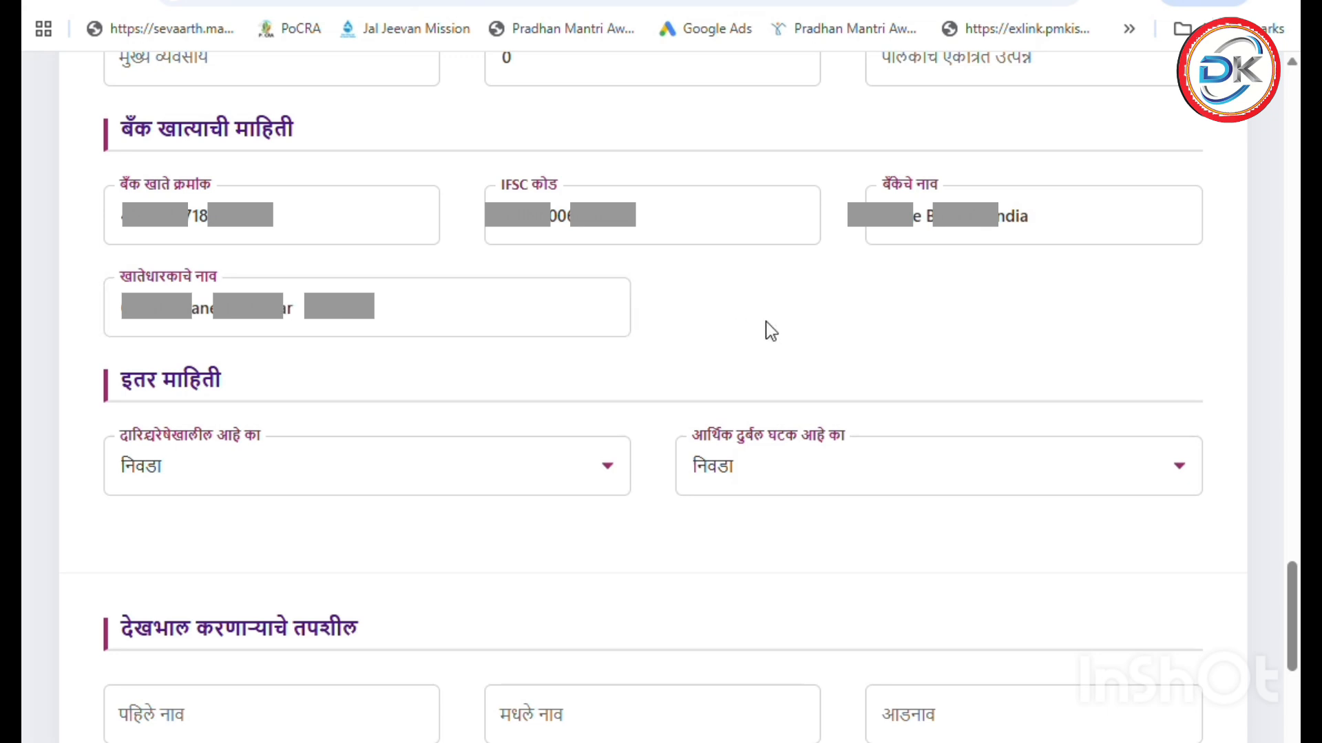
# Check the below-poverty-line answer, leaving it unchanged, and scroll to the form's declaration.
pyautogui.scroll(-3, 780, 324)
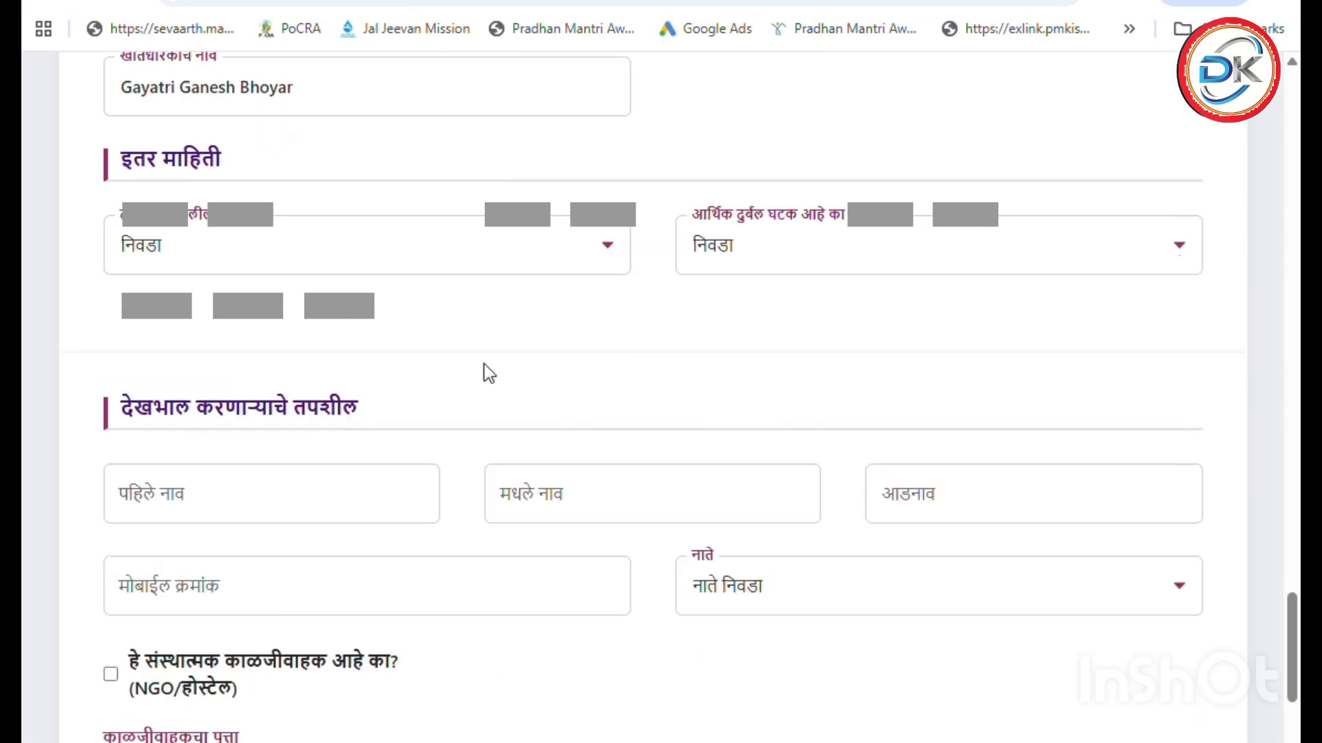
pyautogui.click(183, 261)
pyautogui.click(178, 259)
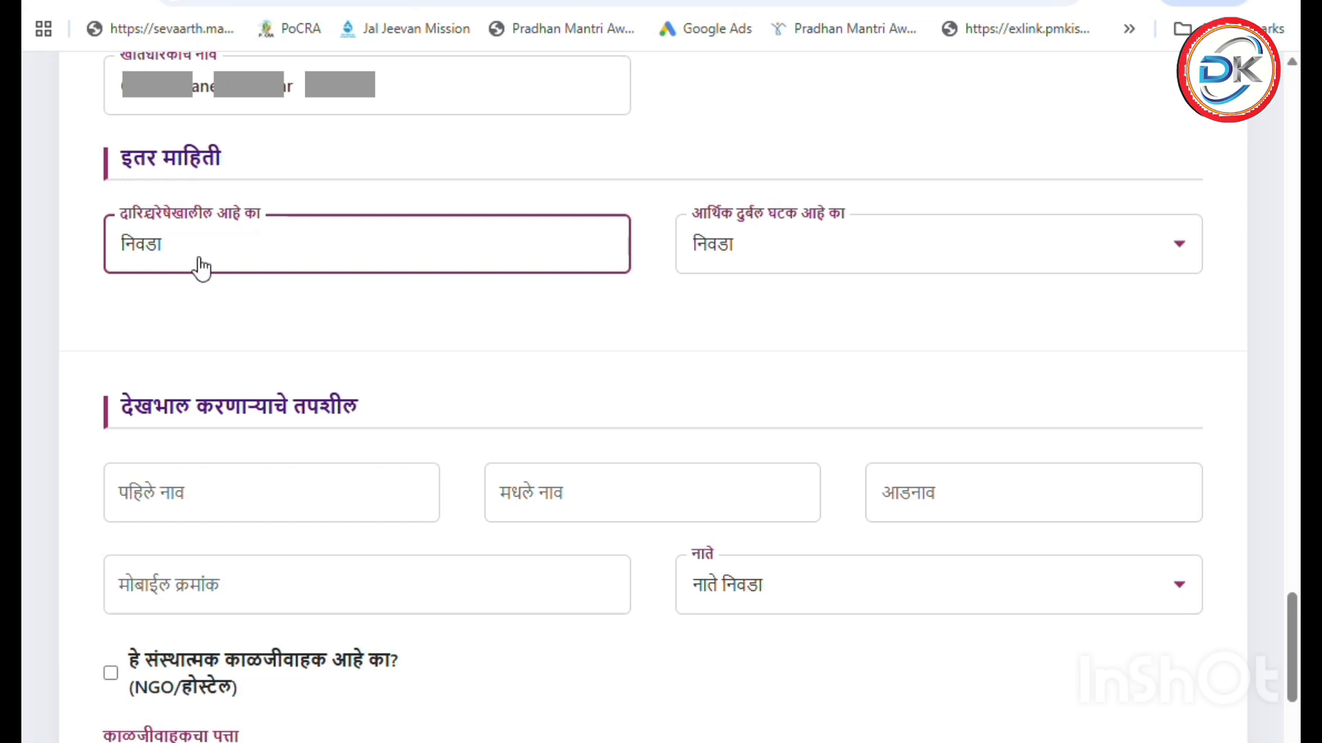
pyautogui.scroll(-5, 581, 330)
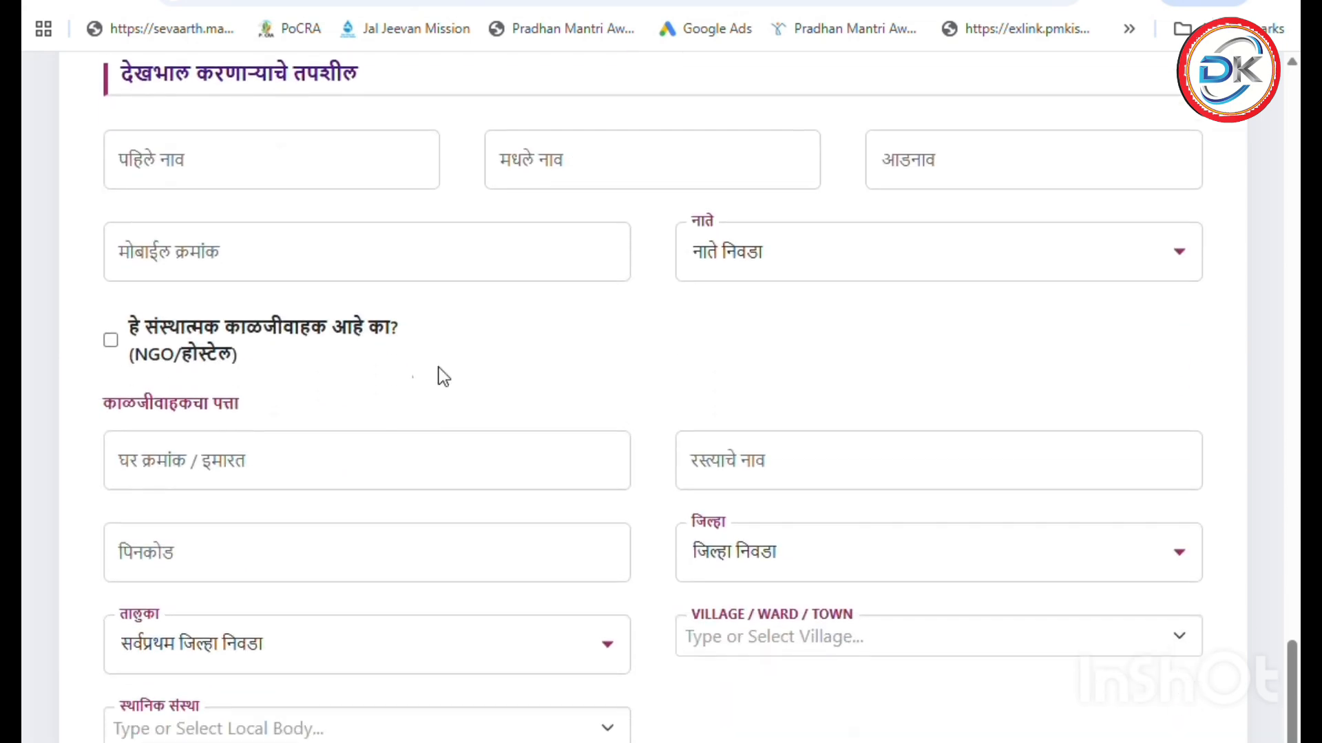
pyautogui.scroll(-3, 536, 234)
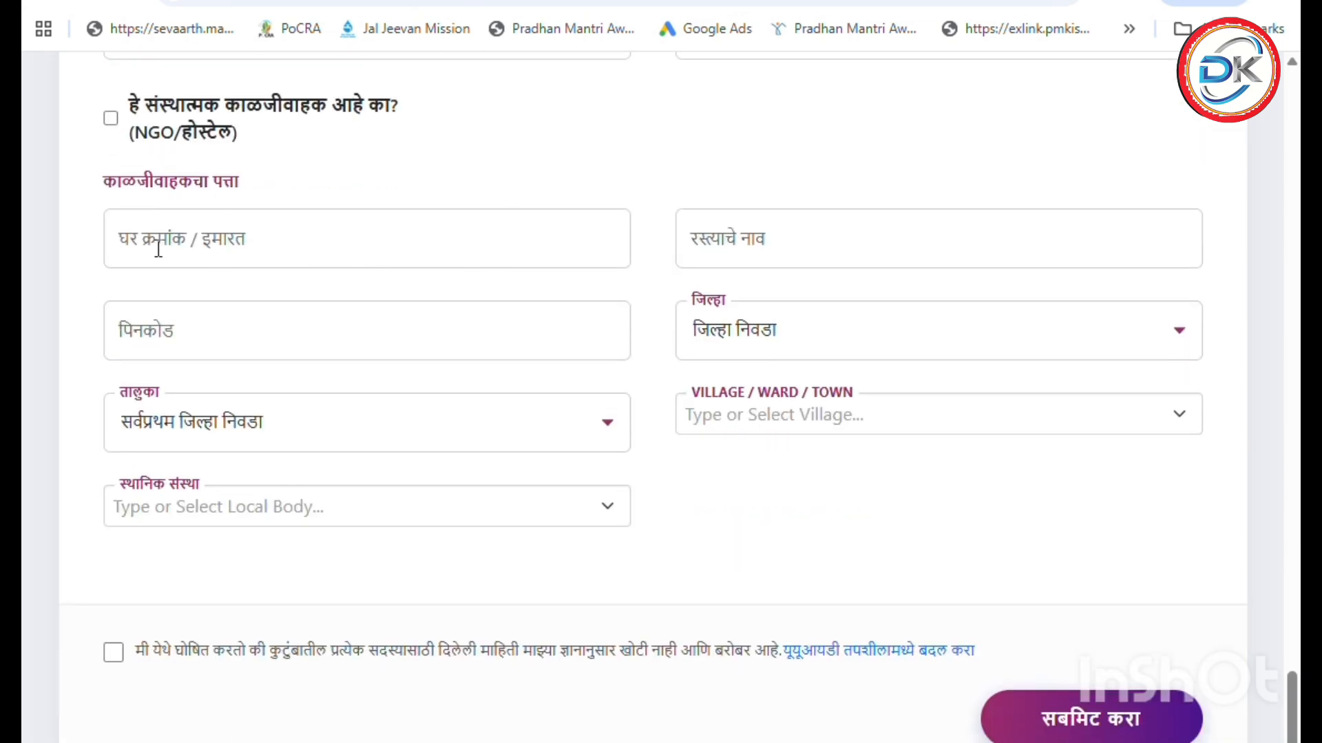
pyautogui.scroll(-2, 482, 372)
# Tick the declaration, submit the registration form with सबमिट करा, and confirm with OK.
pyautogui.click(115, 503)
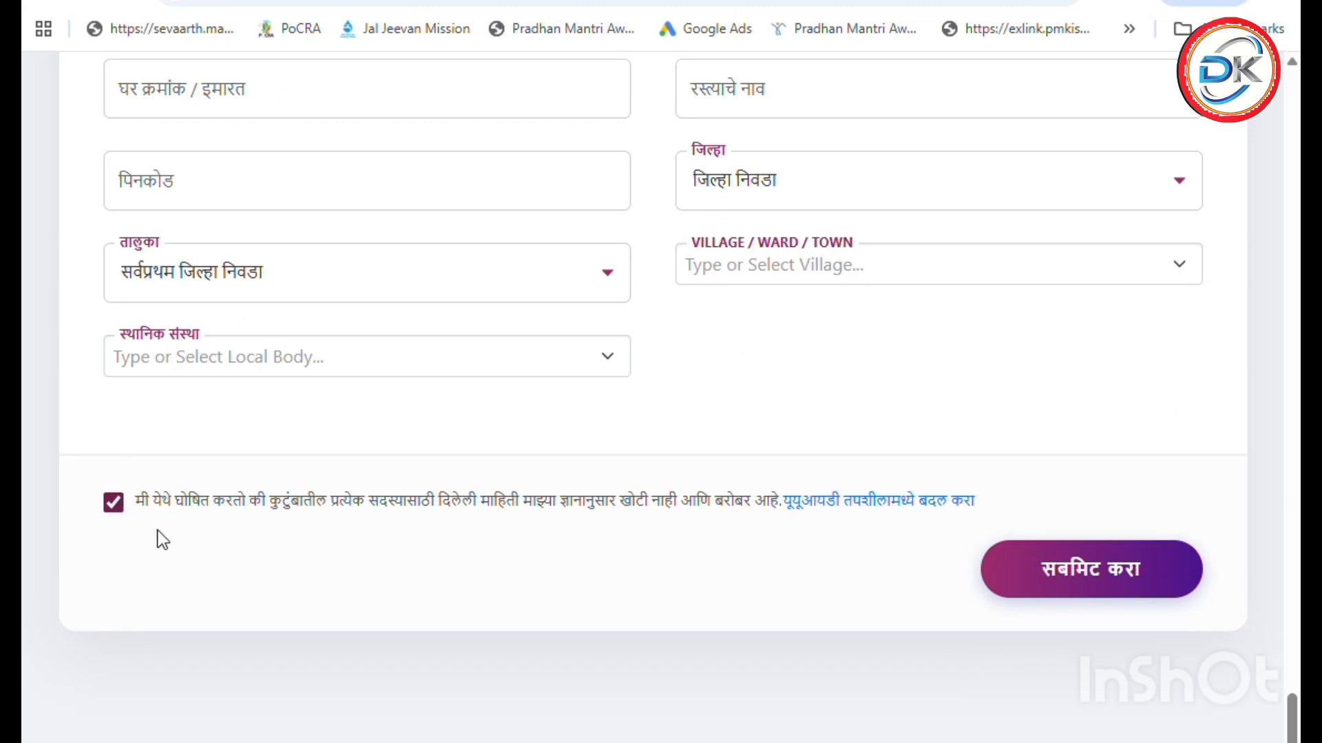
pyautogui.click(1073, 588)
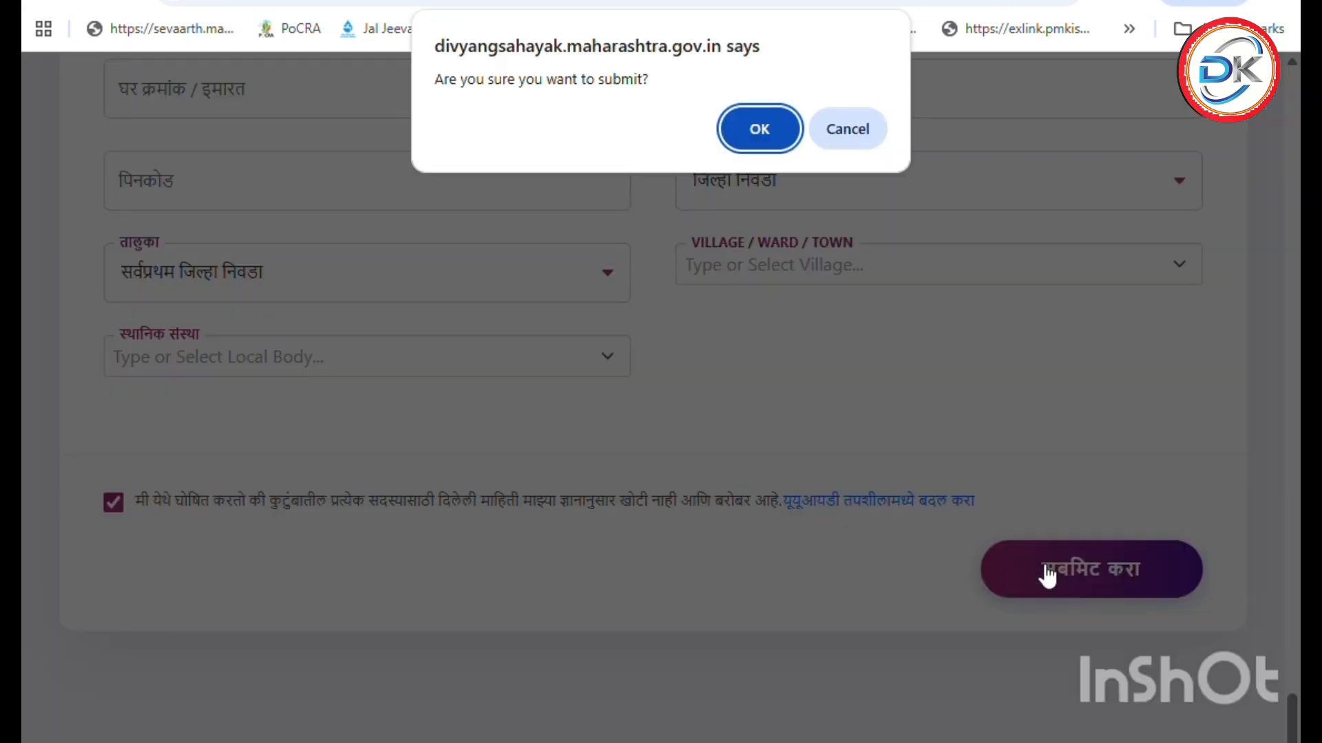
pyautogui.click(760, 134)
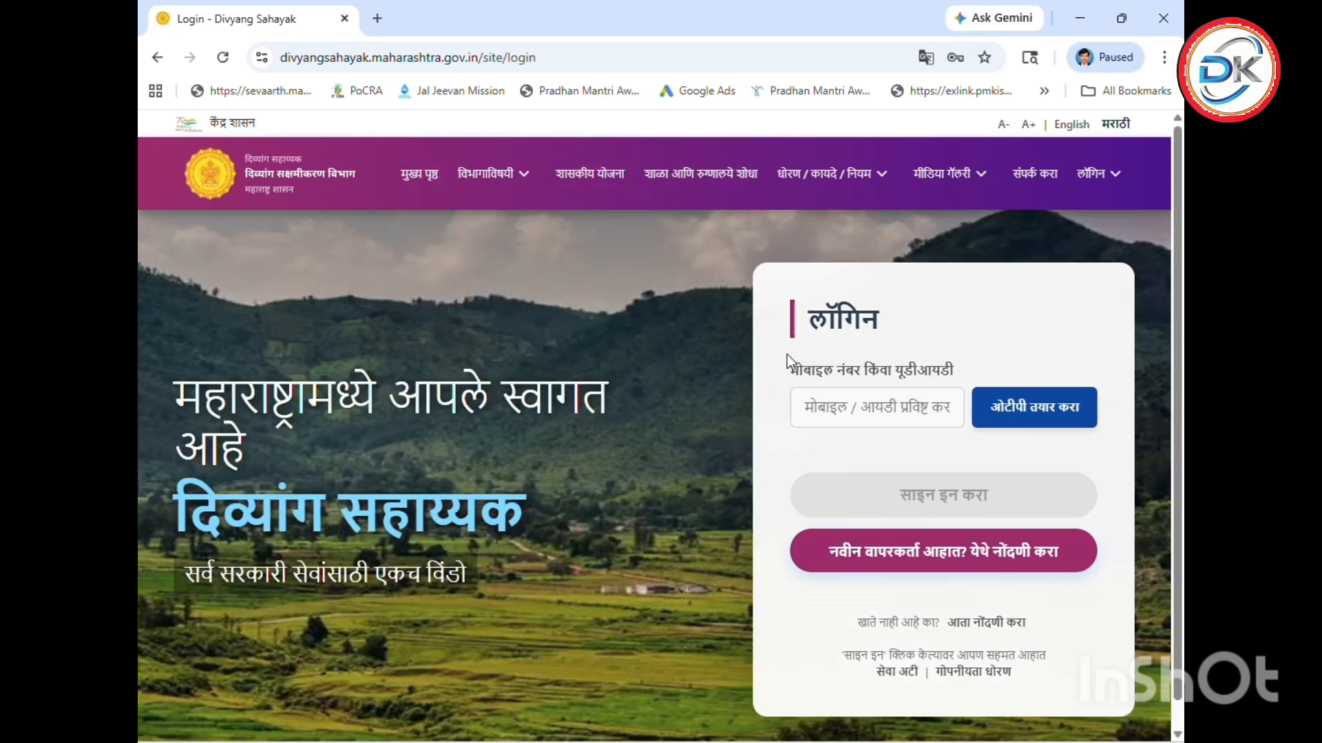
# Enter the registered mobile/UDID, generate an OTP, and type it in, briefly revealing it to check.
pyautogui.click(829, 411)
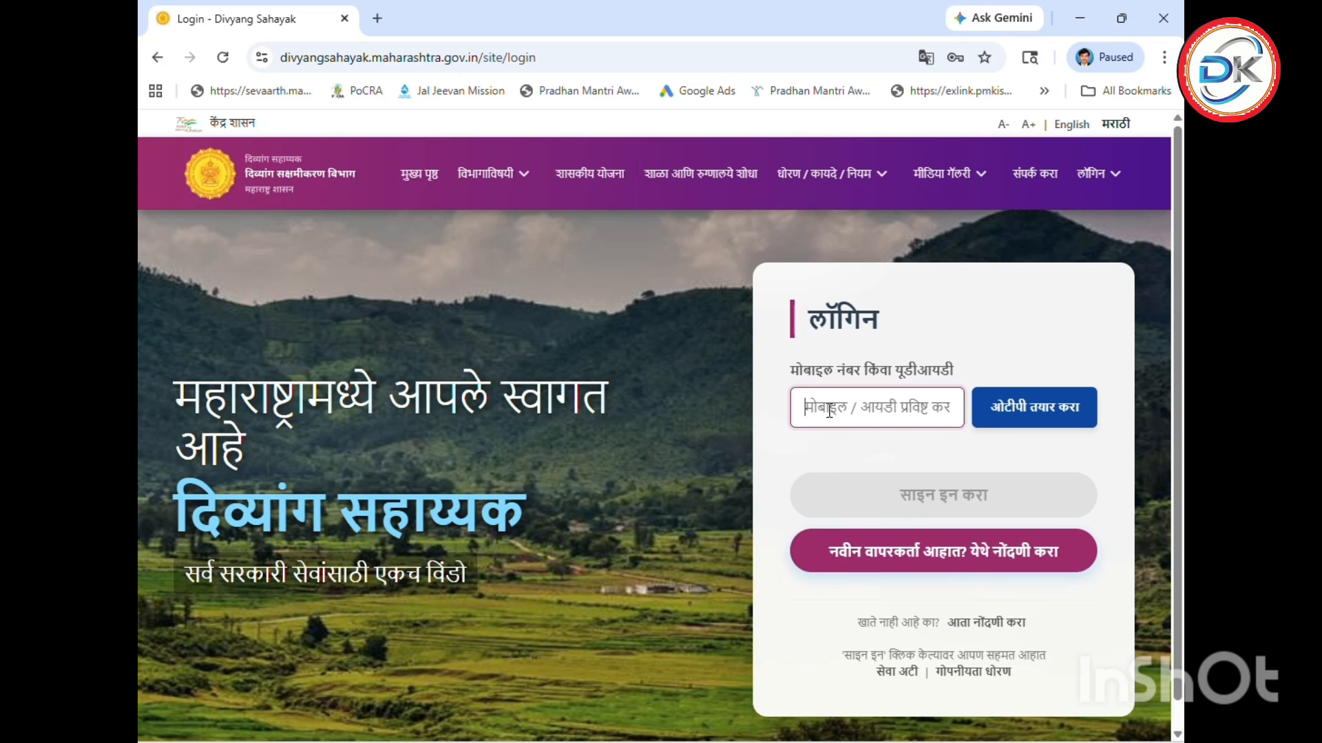
pyautogui.write('MH')
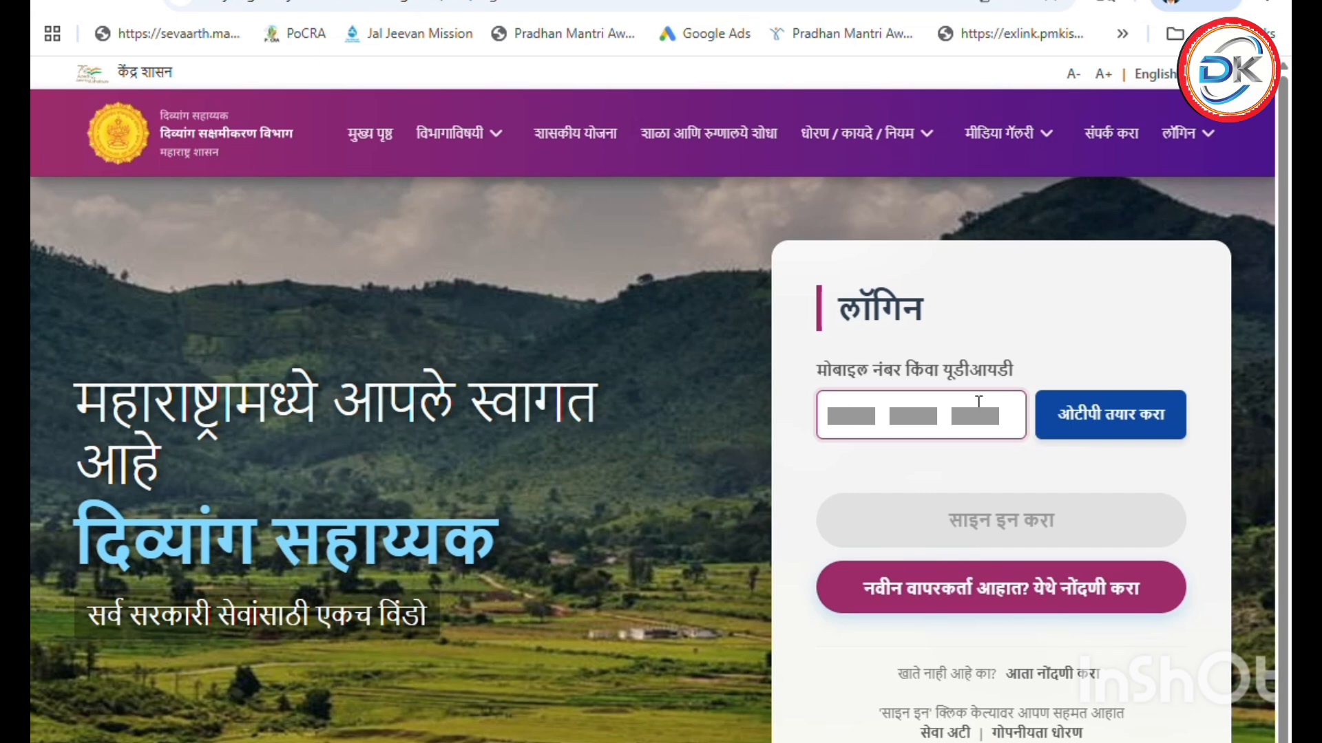
pyautogui.write('510')
pyautogui.click(1104, 401)
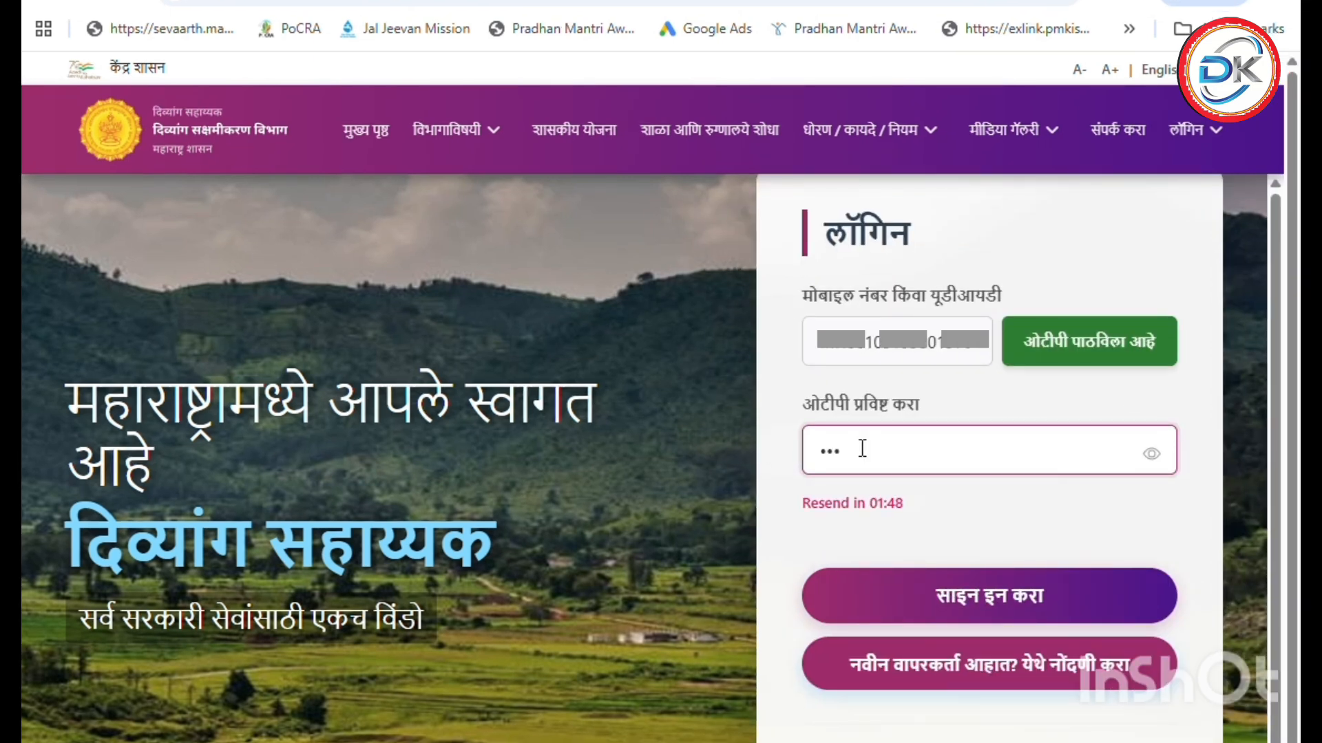
pyautogui.write('•••')
pyautogui.click(1151, 455)
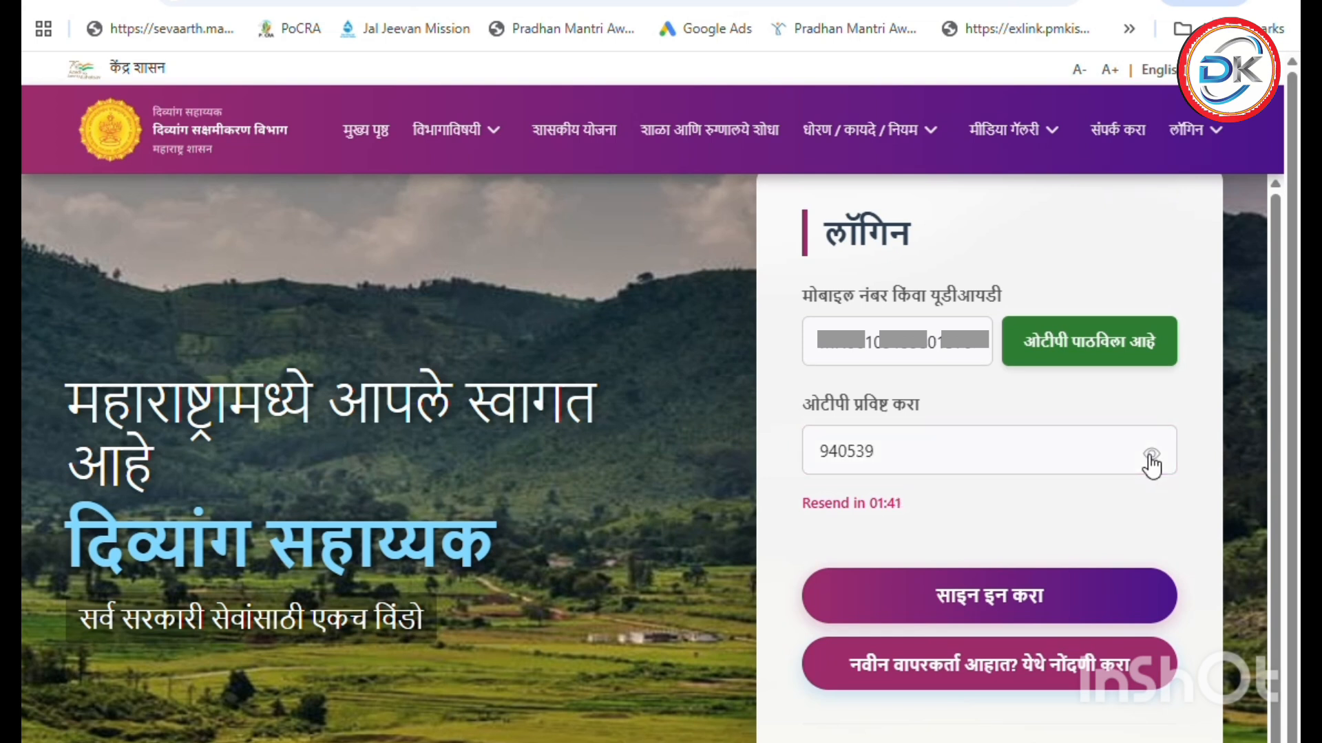
pyautogui.click(1149, 454)
# Sign in with the entered OTP and scroll down through the पात्र योजना scheme cards.
pyautogui.click(1008, 620)
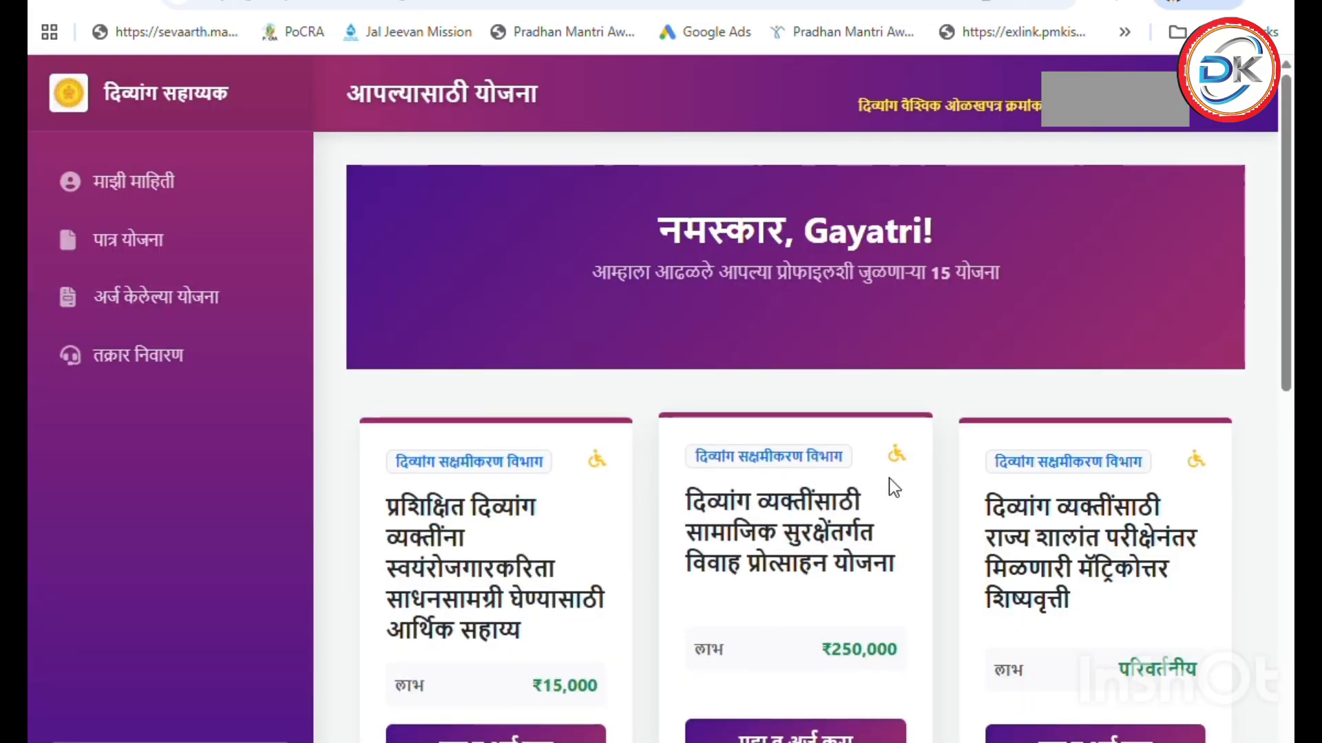
pyautogui.scroll(-2, 895, 482)
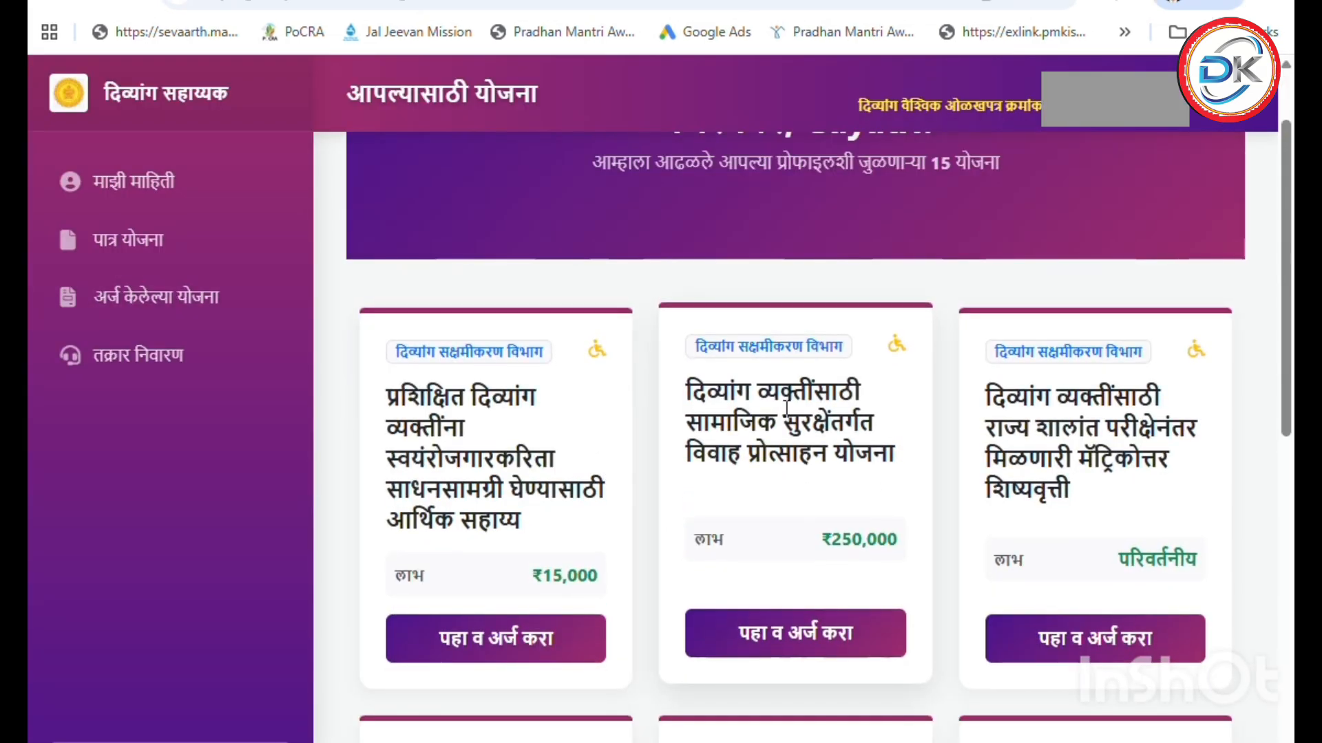
pyautogui.scroll(-2, 787, 399)
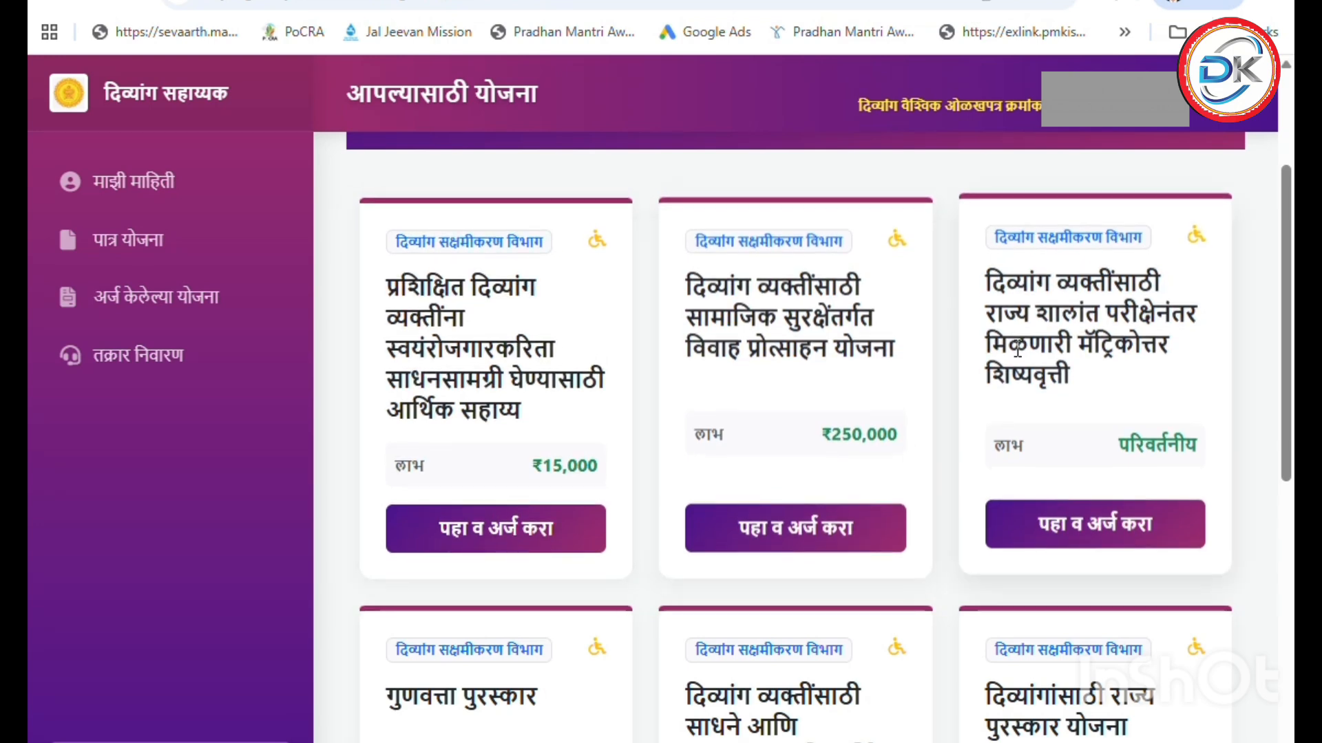
pyautogui.scroll(-4, 976, 404)
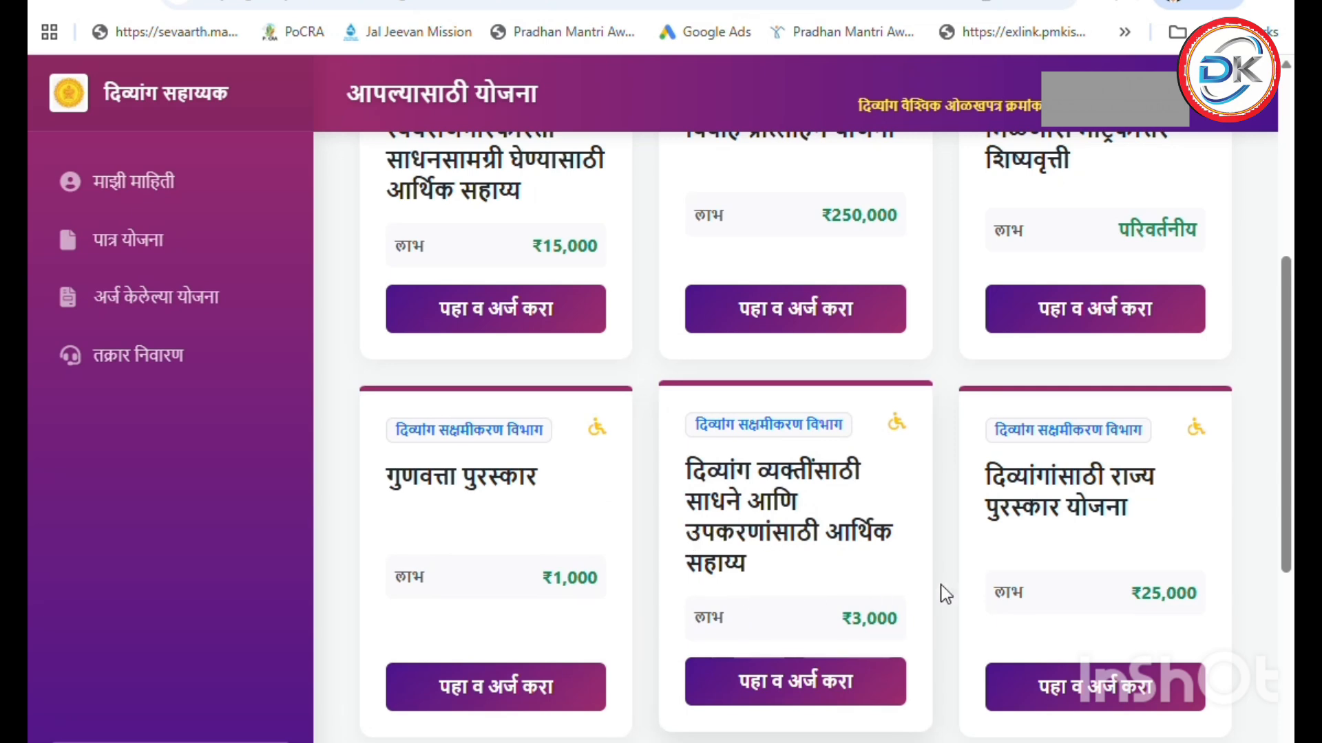
pyautogui.scroll(-6, 1087, 522)
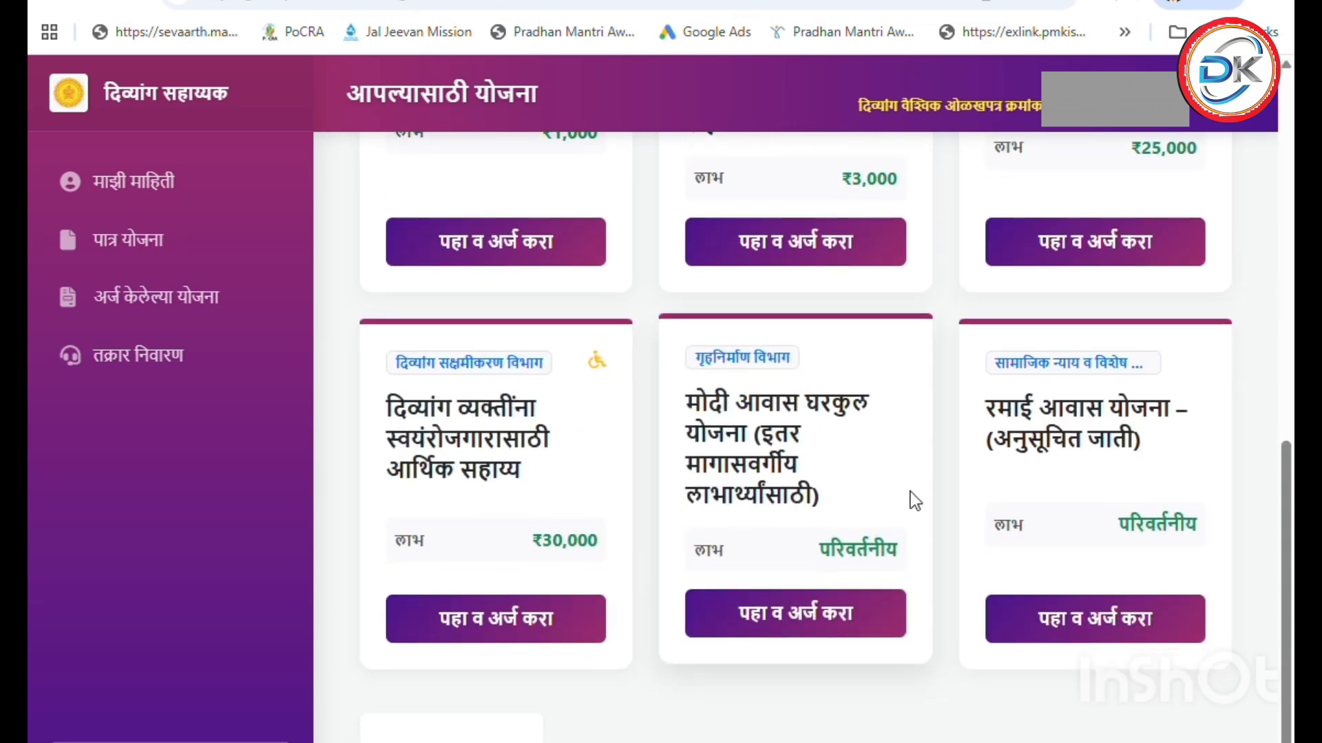
pyautogui.scroll(-2, 910, 491)
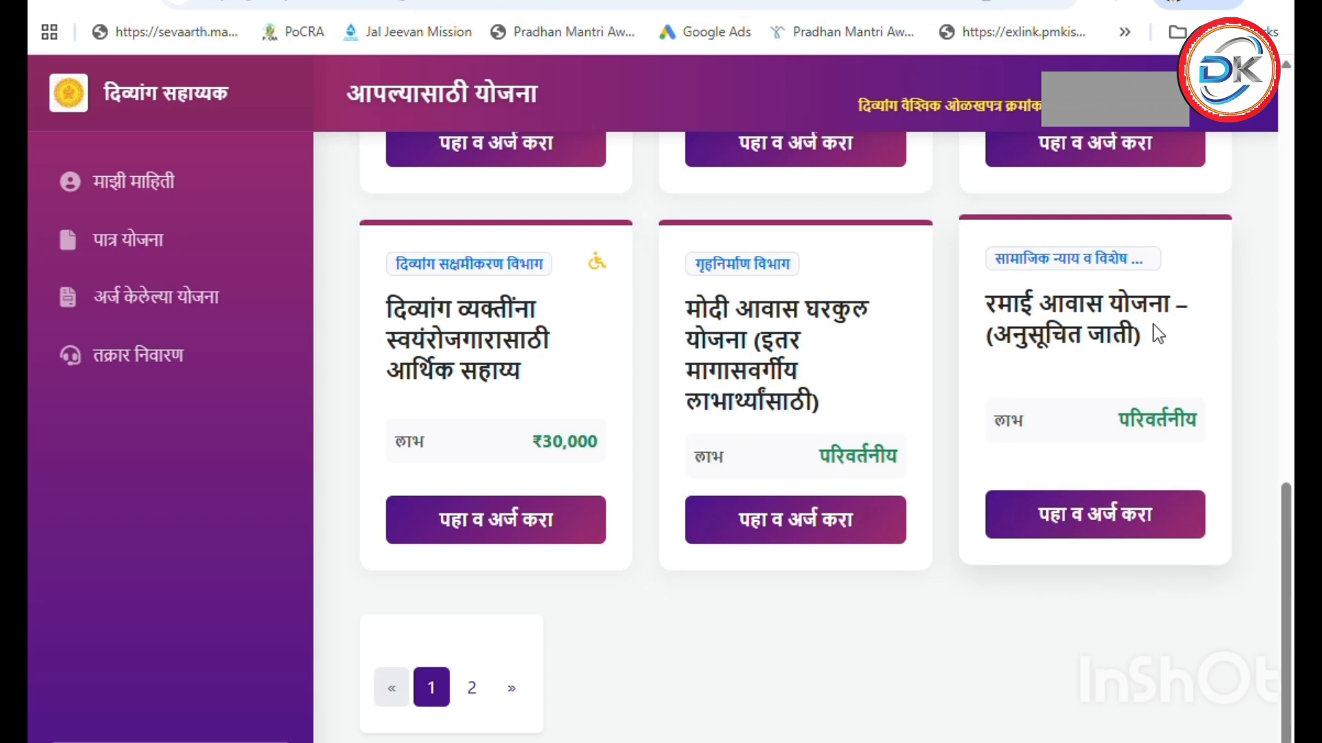
# Review the 15 matching schemes, with benefits from ₹1,000 to ₹250,000, then return to the top.
pyautogui.scroll(6, 679, 634)
pyautogui.scroll(5, 678, 633)
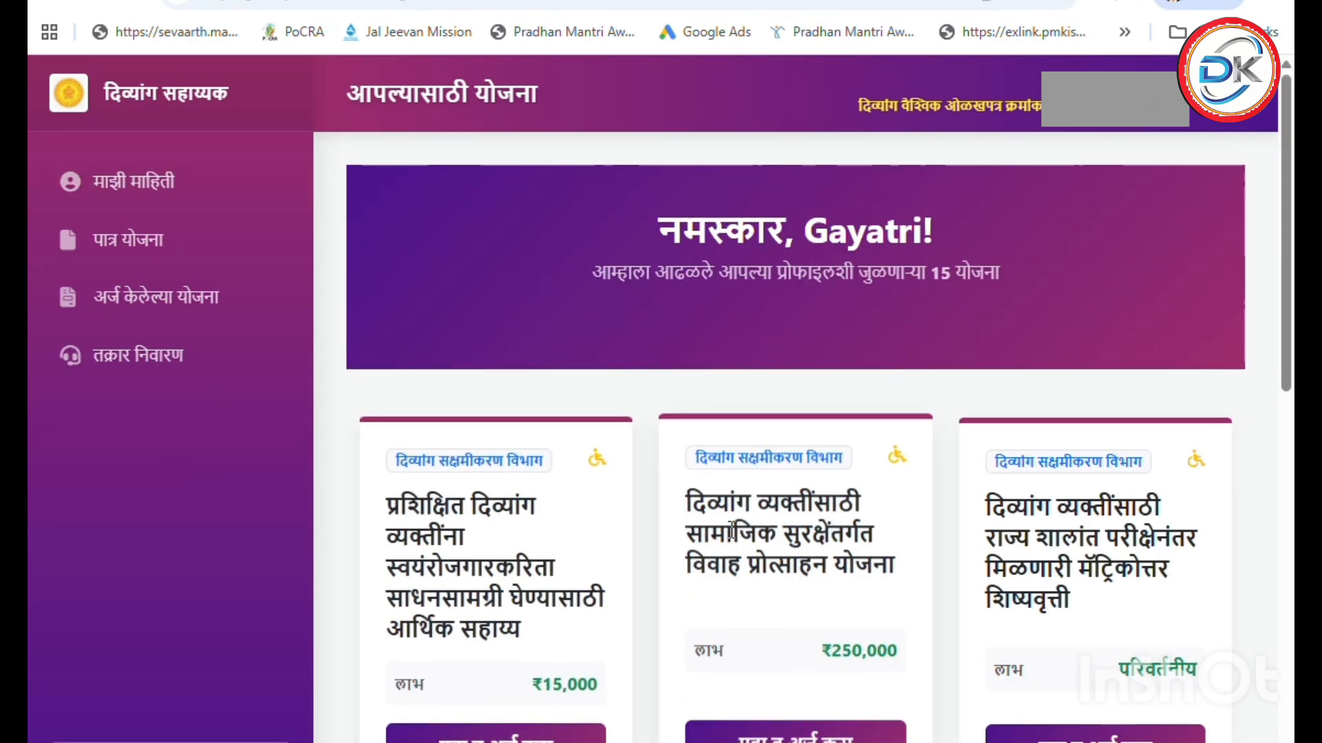
pyautogui.scroll(-6, 730, 541)
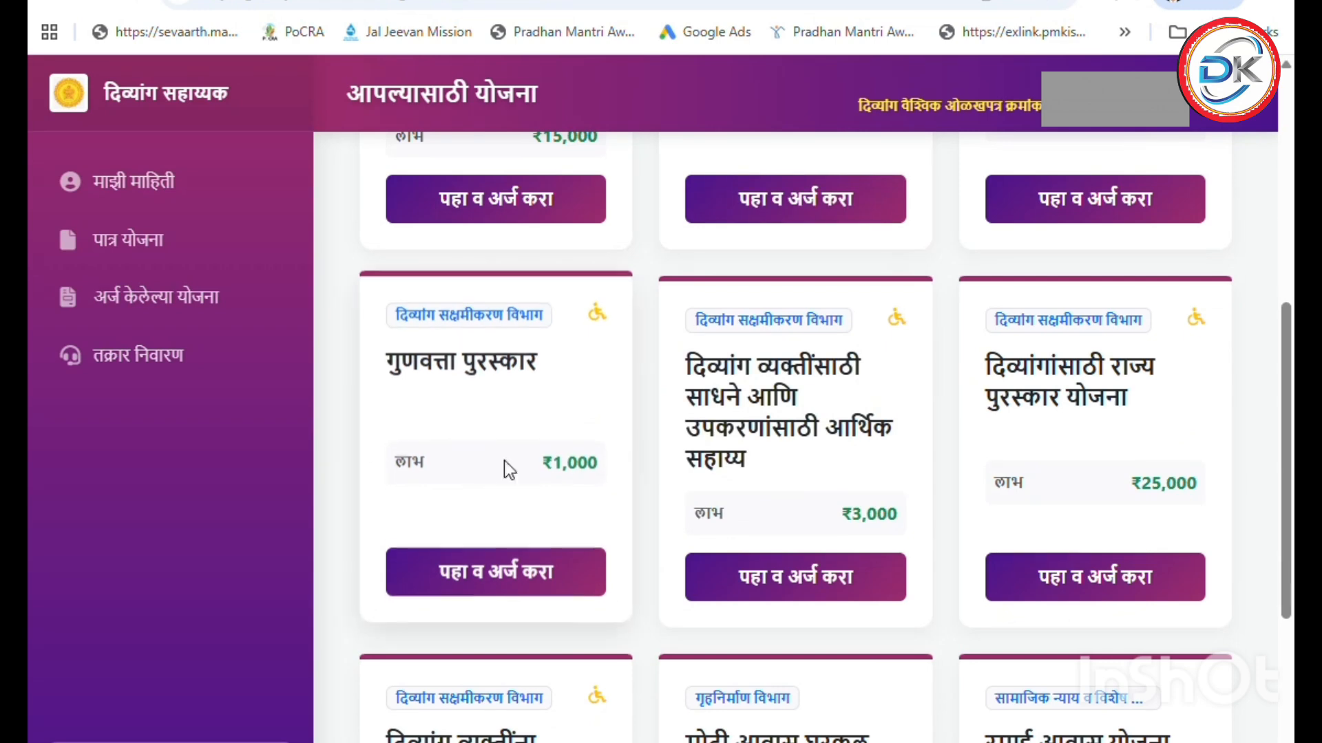
pyautogui.scroll(-3, 568, 442)
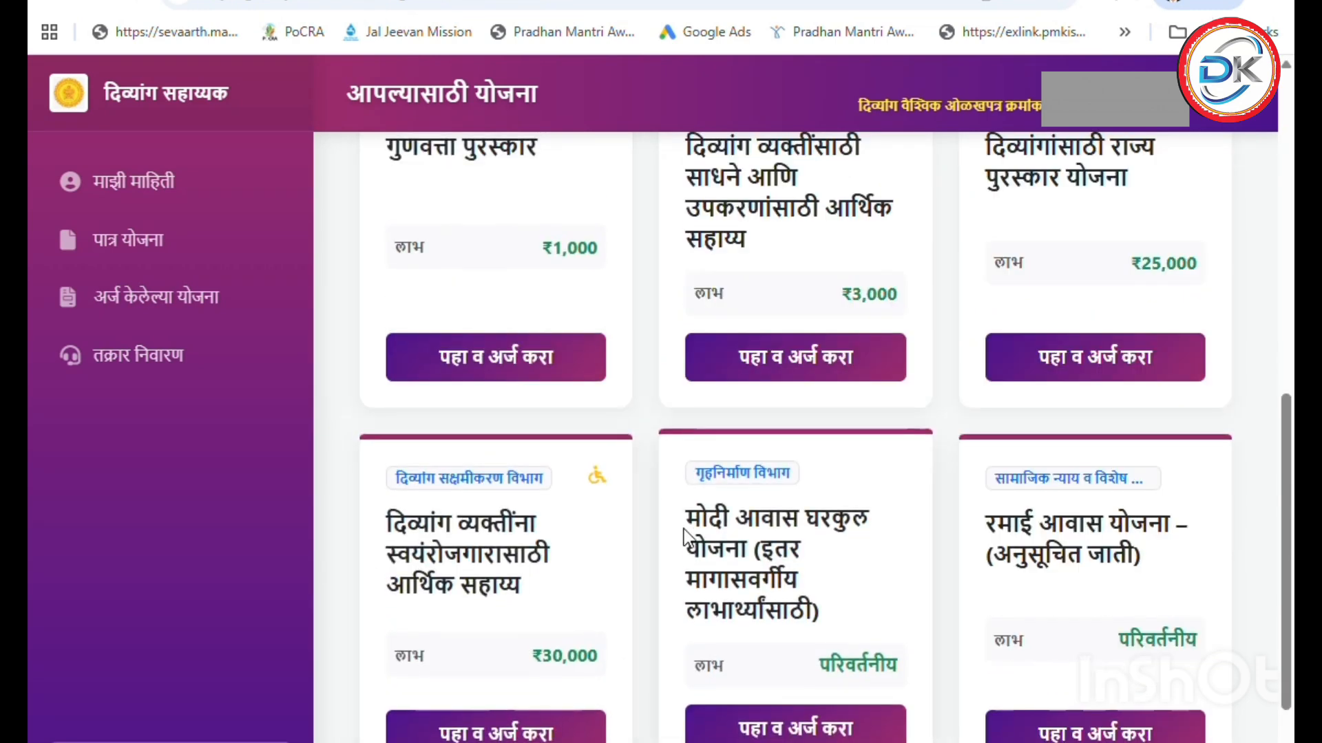
pyautogui.scroll(2, 828, 329)
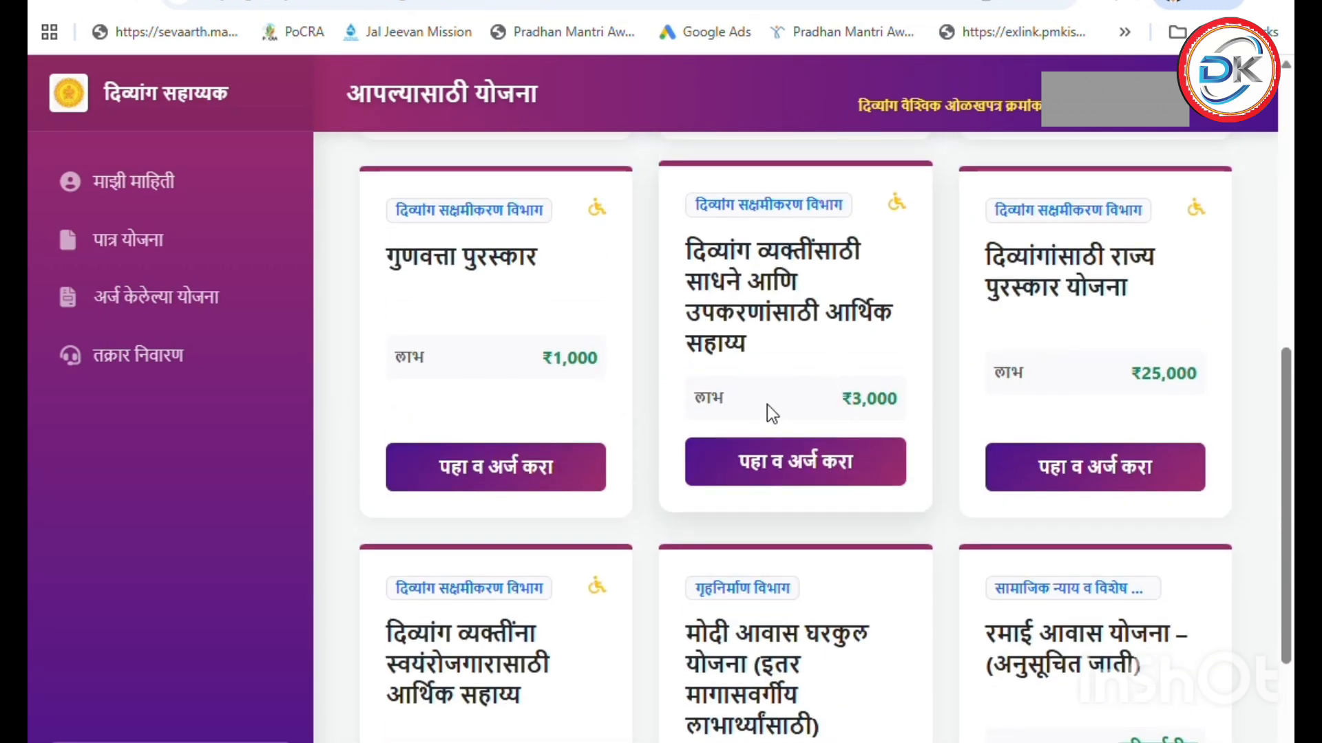
pyautogui.scroll(-4, 691, 365)
pyautogui.scroll(3, 541, 518)
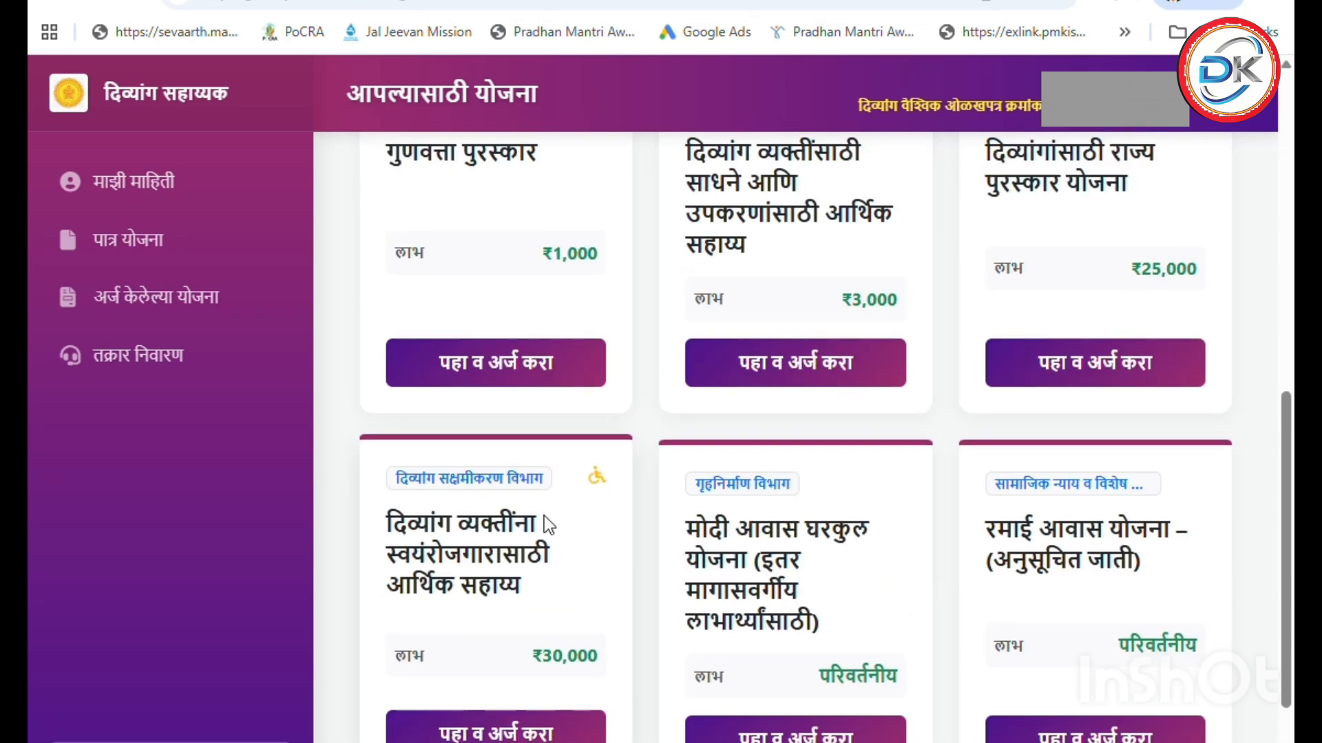
pyautogui.scroll(10, 543, 515)
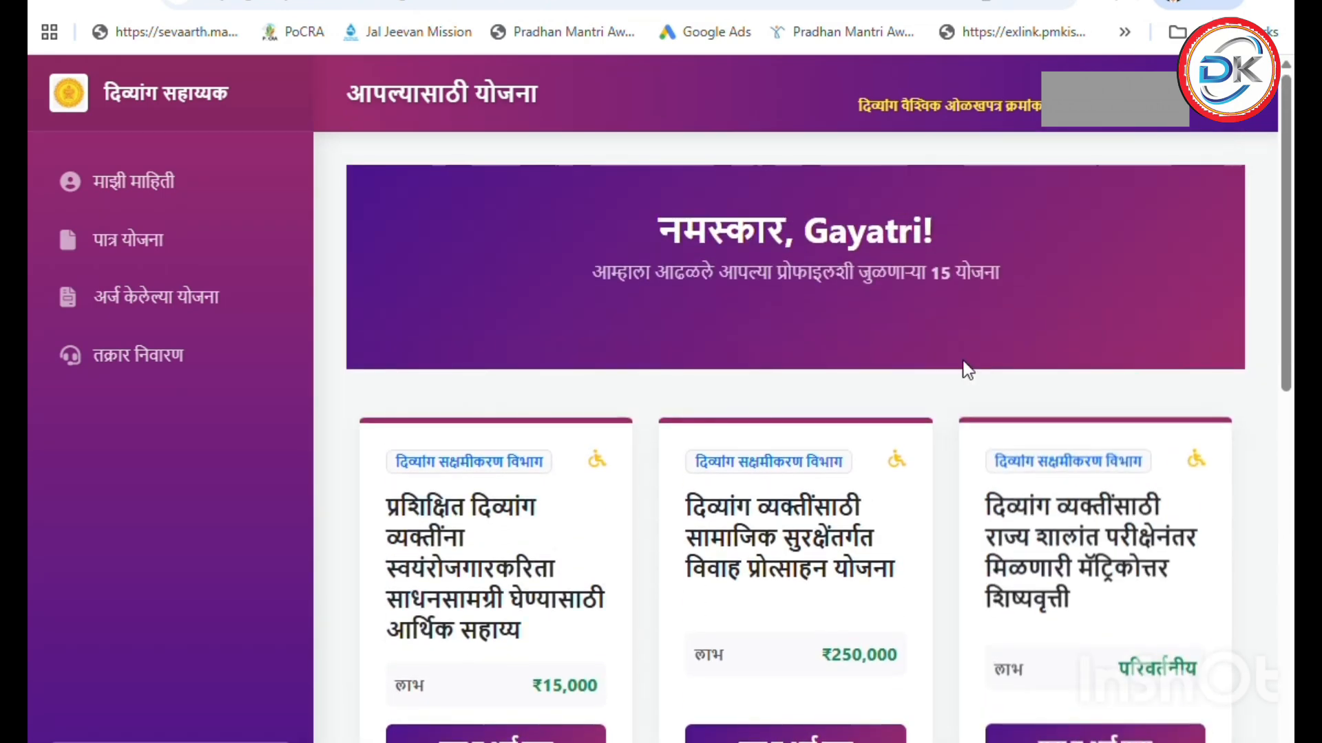